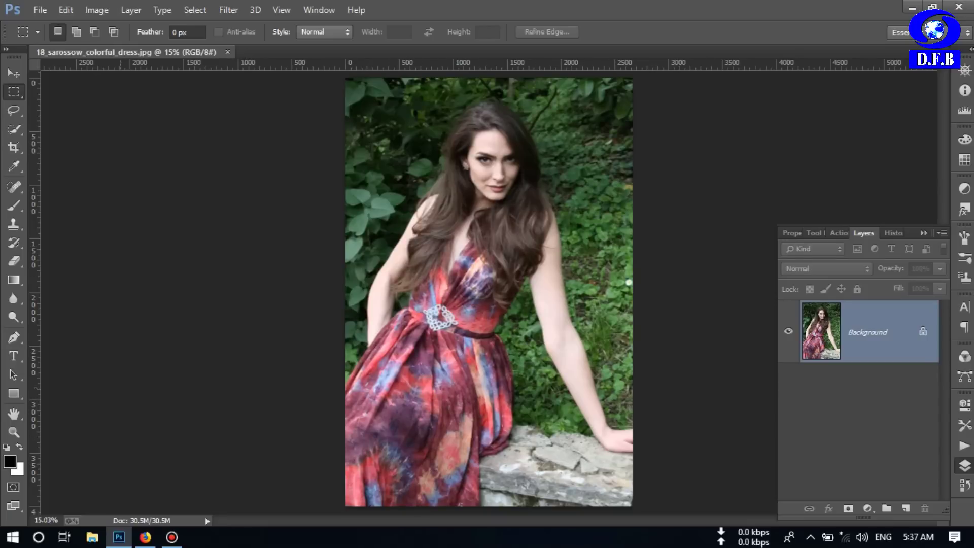
Start a Pen tool path where the dress meets the photo's left border and trace up the dress's outer edge
{"action": "left_click", "coordinate": [14, 337]}
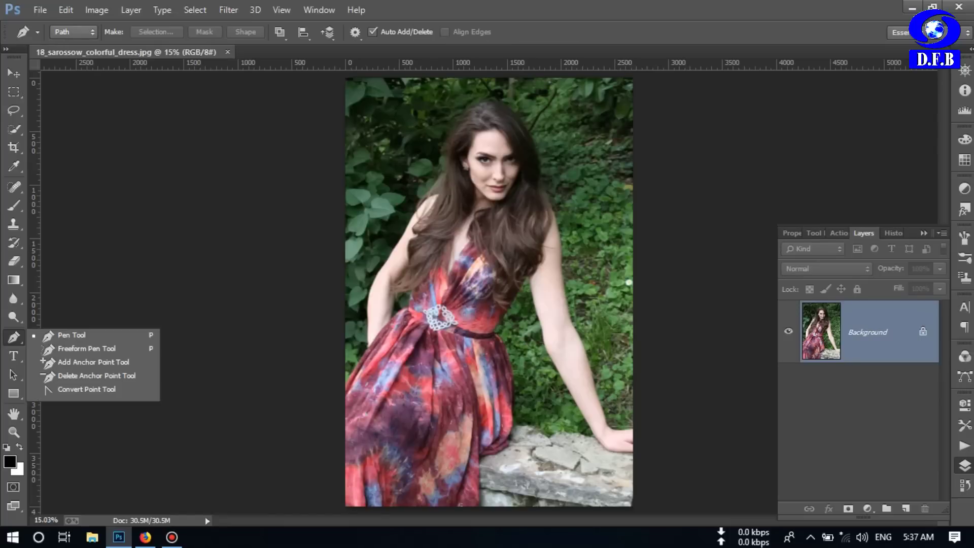
{"action": "left_click", "coordinate": [56, 337]}
{"action": "key", "text": "ctrl+plus"}
{"action": "key", "text": "ctrl+plus"}
{"action": "key", "text": "ctrl+plus"}
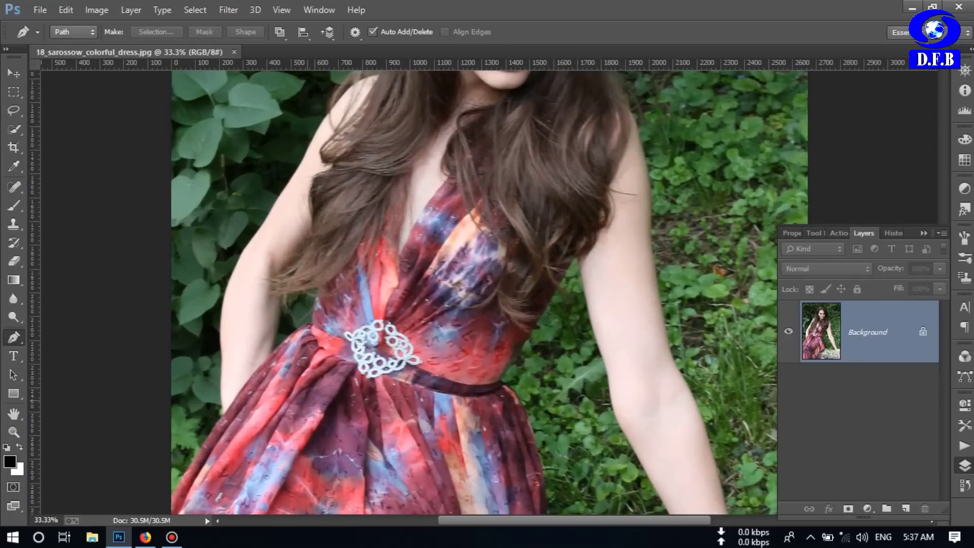
{"action": "left_click_drag", "start_coordinate": [308, 401], "coordinate": [406, 261]}
{"action": "key", "text": "ctrl+plus"}
{"action": "key", "text": "ctrl+plus"}
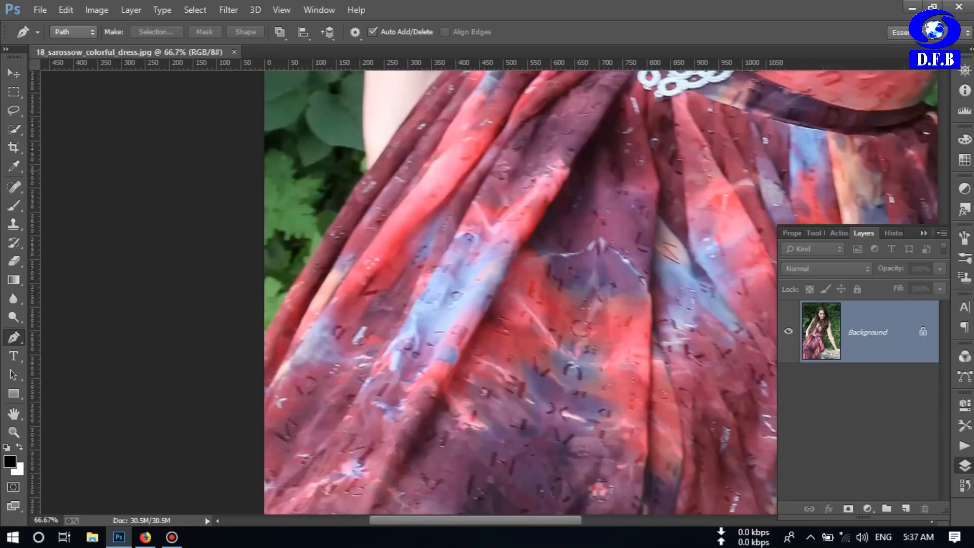
{"action": "left_click_drag", "start_coordinate": [452, 268], "coordinate": [465, 251]}
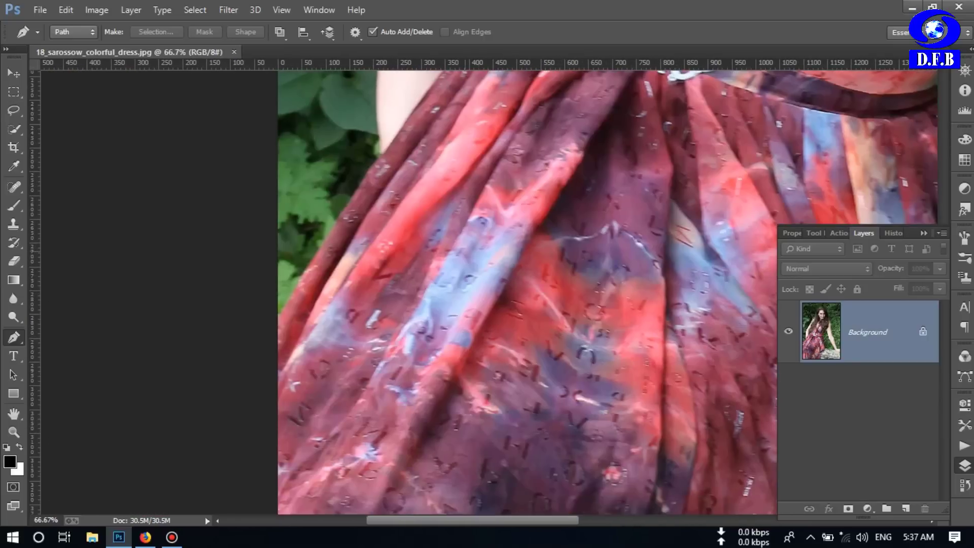
{"action": "key", "text": "ctrl+plus"}
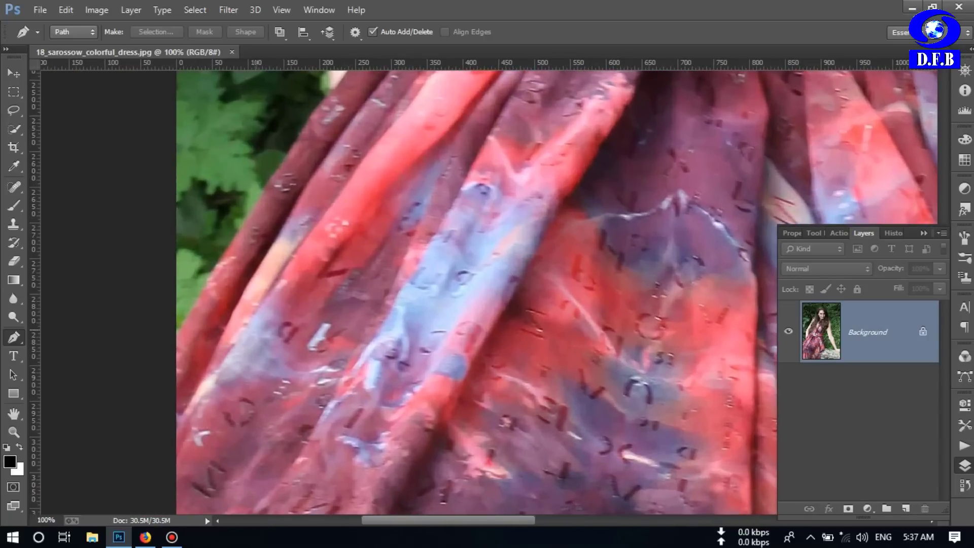
{"action": "left_click_drag", "start_coordinate": [235, 331], "coordinate": [307, 315]}
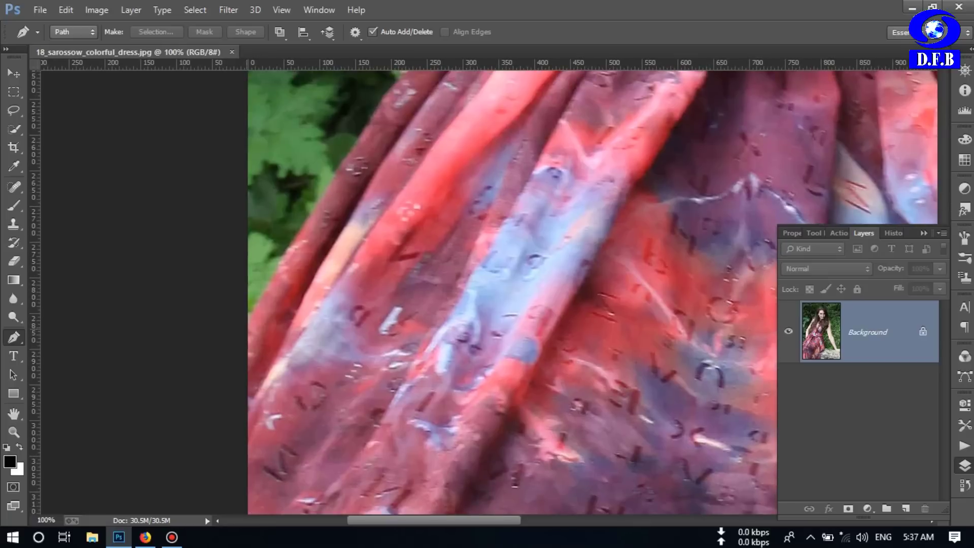
{"action": "left_click", "coordinate": [246, 329]}
{"action": "left_click_drag", "start_coordinate": [316, 208], "coordinate": [335, 186]}
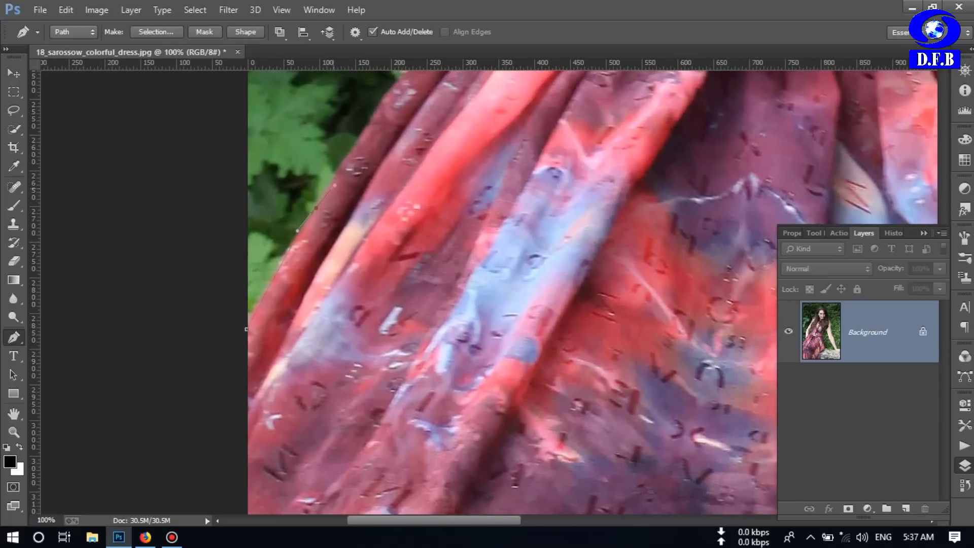
Continue the path up the dress edge to the point where it meets the bent arm's wrist
{"action": "left_click_drag", "start_coordinate": [377, 151], "coordinate": [300, 238]}
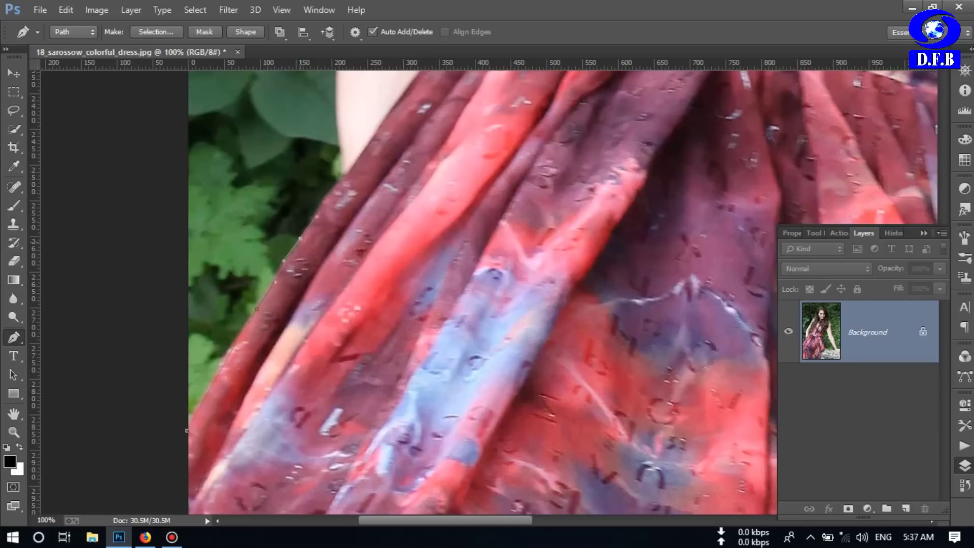
{"action": "scroll", "coordinate": [325, 292], "scroll_direction": "up", "scroll_amount": 1}
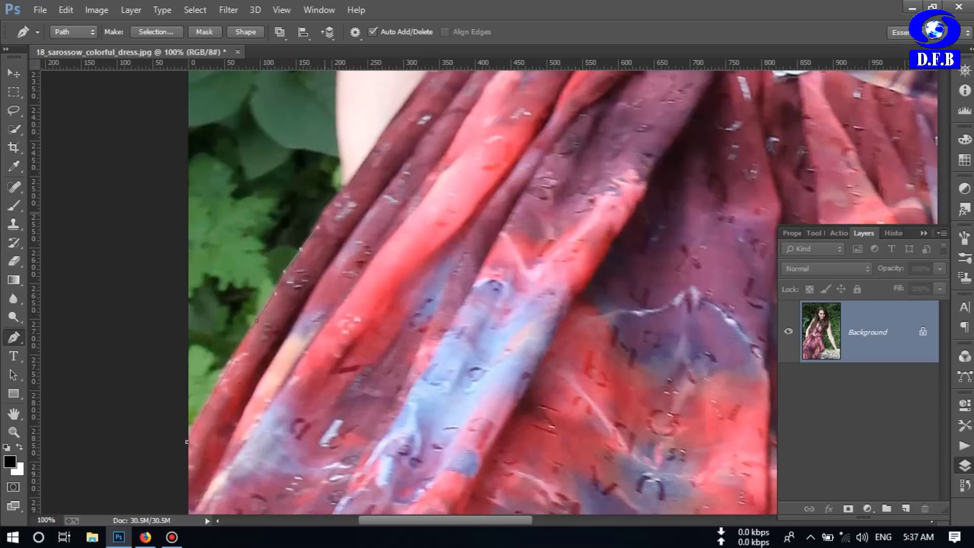
{"action": "left_click_drag", "start_coordinate": [325, 208], "coordinate": [329, 205]}
{"action": "left_click", "coordinate": [344, 178]}
{"action": "scroll", "coordinate": [346, 183], "scroll_direction": "up", "scroll_amount": 5}
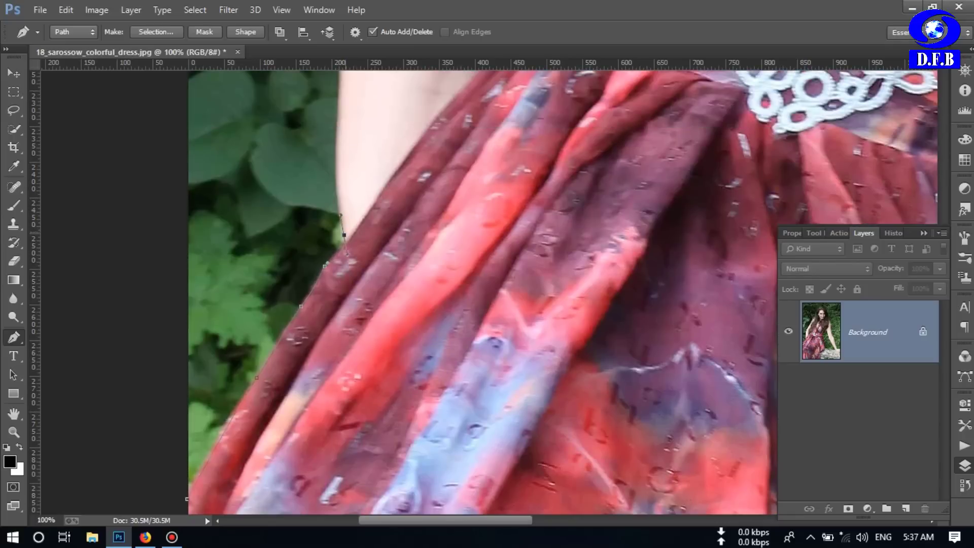
{"action": "left_click_drag", "start_coordinate": [340, 214], "coordinate": [342, 215]}
Trace the path with curved segments up the outer edge of the bent forearm, around the elbow and along the upper arm
{"action": "scroll", "coordinate": [483, 292], "scroll_direction": "up", "scroll_amount": 5}
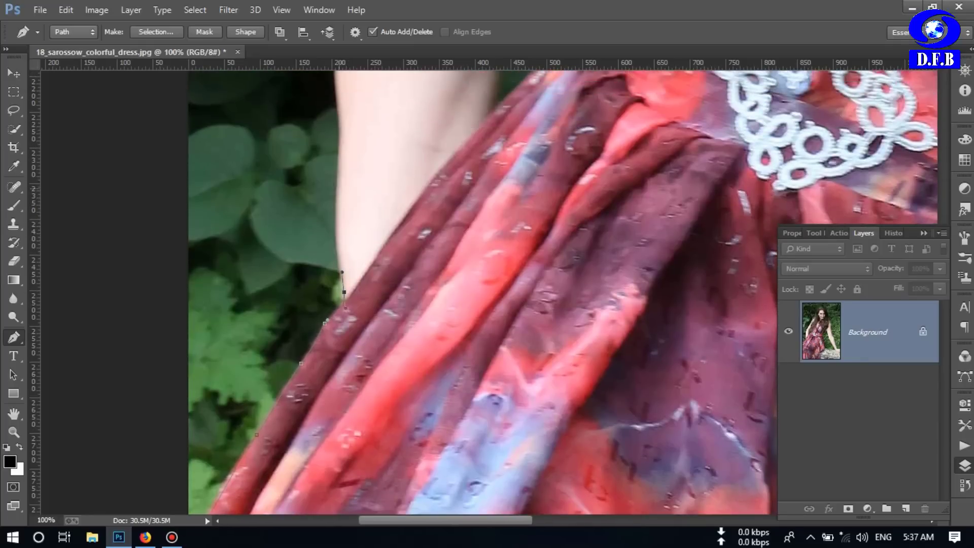
{"action": "left_click_drag", "start_coordinate": [339, 172], "coordinate": [342, 119]}
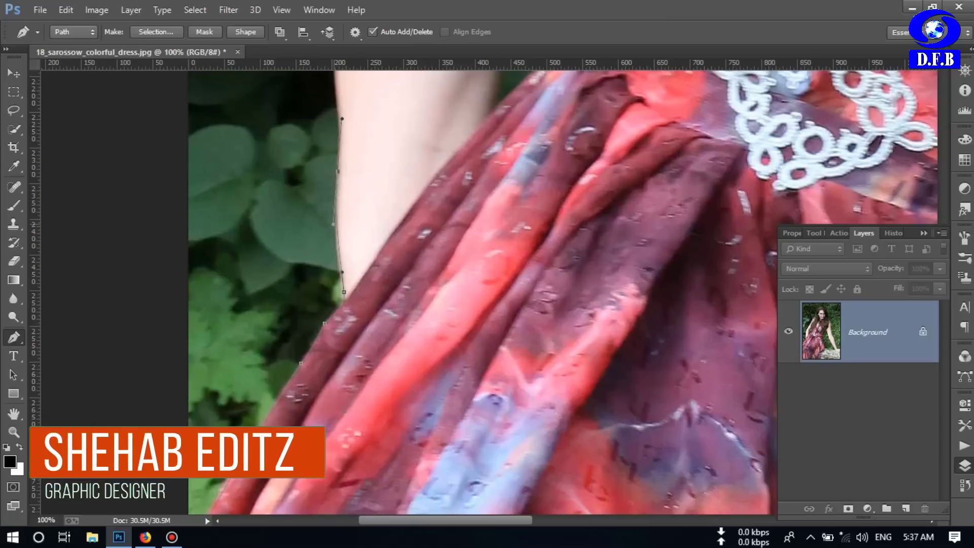
{"action": "scroll", "coordinate": [483, 292], "scroll_direction": "up", "scroll_amount": 3}
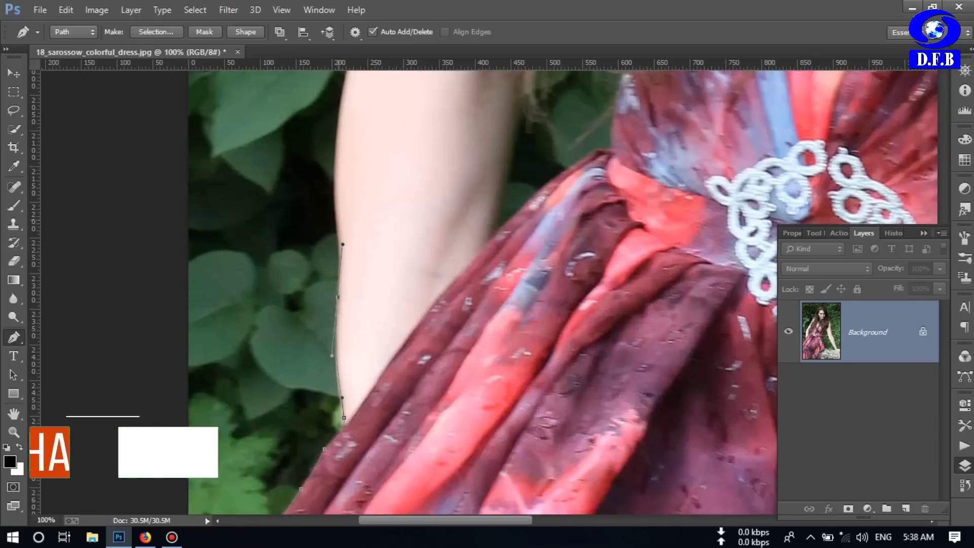
{"action": "left_click_drag", "start_coordinate": [336, 209], "coordinate": [325, 125]}
{"action": "scroll", "coordinate": [484, 292], "scroll_direction": "up", "scroll_amount": 4}
{"action": "scroll", "coordinate": [483, 292], "scroll_direction": "right", "scroll_amount": 2}
{"action": "scroll", "coordinate": [483, 292], "scroll_direction": "up", "scroll_amount": 5}
{"action": "scroll", "coordinate": [483, 292], "scroll_direction": "right", "scroll_amount": 3}
{"action": "left_click_drag", "start_coordinate": [229, 276], "coordinate": [255, 224]}
{"action": "left_click_drag", "start_coordinate": [292, 168], "coordinate": [300, 156]}
Extend the path over the bent arm's shoulder and up along the edge of the hair beside it
{"action": "scroll", "coordinate": [483, 292], "scroll_direction": "up", "scroll_amount": 5}
{"action": "scroll", "coordinate": [483, 292], "scroll_direction": "right", "scroll_amount": 2}
{"action": "left_click_drag", "start_coordinate": [255, 359], "coordinate": [283, 304]}
{"action": "left_click_drag", "start_coordinate": [313, 257], "coordinate": [341, 188]}
{"action": "scroll", "coordinate": [483, 291], "scroll_direction": "up", "scroll_amount": 5}
{"action": "scroll", "coordinate": [483, 291], "scroll_direction": "right", "scroll_amount": 2}
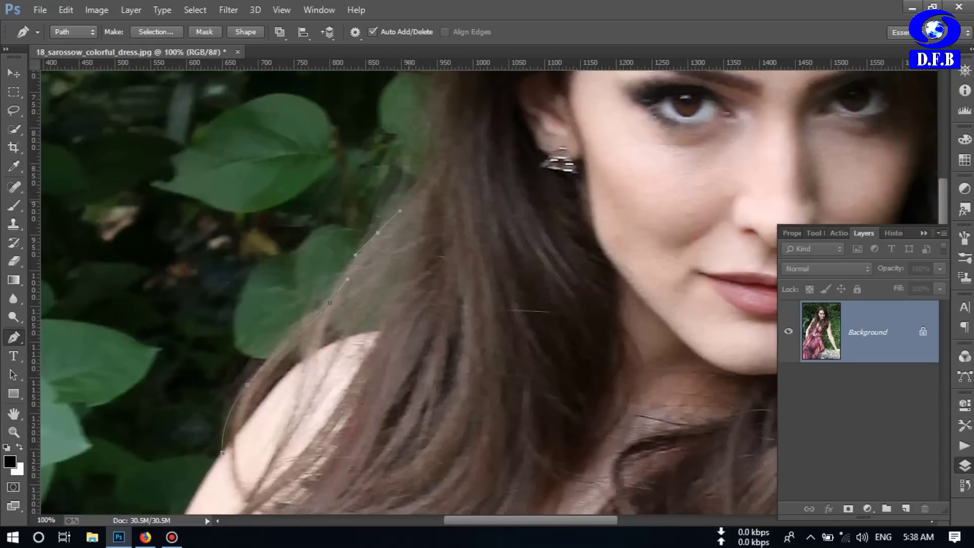
Trace the path up the hair, over the top of the head and down its far side to face level
{"action": "left_click_drag", "start_coordinate": [358, 333], "coordinate": [356, 285]}
{"action": "scroll", "coordinate": [483, 292], "scroll_direction": "up", "scroll_amount": 5}
{"action": "scroll", "coordinate": [483, 292], "scroll_direction": "right", "scroll_amount": 3}
{"action": "left_click_drag", "start_coordinate": [275, 344], "coordinate": [301, 305]}
{"action": "scroll", "coordinate": [483, 292], "scroll_direction": "down", "scroll_amount": 3}
{"action": "left_click_drag", "start_coordinate": [442, 217], "coordinate": [518, 248]}
{"action": "scroll", "coordinate": [483, 292], "scroll_direction": "down", "scroll_amount": 5}
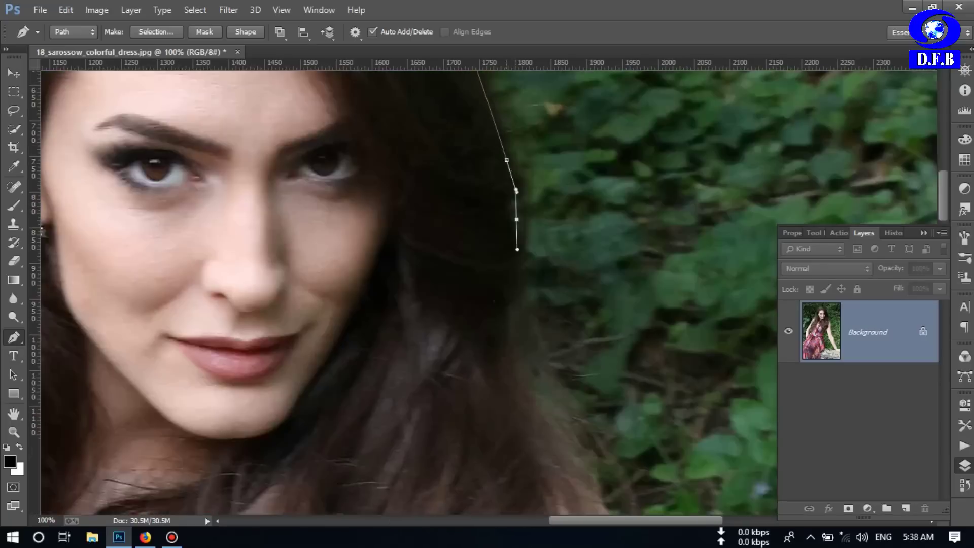
Continue the path down the hair beside the straight arm and past the shoulder onto that arm's outer edge
{"action": "scroll", "coordinate": [483, 292], "scroll_direction": "down", "scroll_amount": 5}
{"action": "left_click_drag", "start_coordinate": [511, 296], "coordinate": [526, 331]}
{"action": "scroll", "coordinate": [483, 292], "scroll_direction": "down", "scroll_amount": 5}
{"action": "left_click_drag", "start_coordinate": [532, 165], "coordinate": [542, 207]}
{"action": "scroll", "coordinate": [567, 309], "scroll_direction": "down", "scroll_amount": 2}
{"action": "left_click_drag", "start_coordinate": [570, 286], "coordinate": [571, 326]}
{"action": "scroll", "coordinate": [569, 309], "scroll_direction": "down", "scroll_amount": 8}
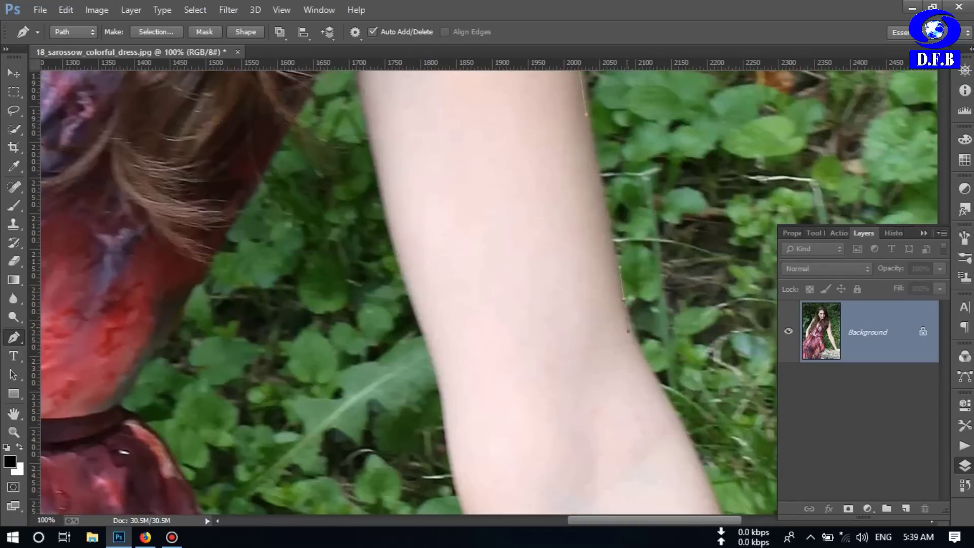
Trace the path along the outer edge of the straight arm, past the elbow and down to the wrist
{"action": "scroll", "coordinate": [568, 309], "scroll_direction": "down", "scroll_amount": 4}
{"action": "scroll", "coordinate": [568, 309], "scroll_direction": "right", "scroll_amount": 3}
{"action": "scroll", "coordinate": [568, 309], "scroll_direction": "down", "scroll_amount": 5}
{"action": "left_click_drag", "start_coordinate": [538, 261], "coordinate": [556, 330]}
{"action": "left_click_drag", "start_coordinate": [603, 470], "coordinate": [527, 334]}
{"action": "left_click_drag", "start_coordinate": [548, 433], "coordinate": [564, 452]}
Trace the path along the upper edge of the resting hand, past the photo's border and back to its underside
{"action": "left_click_drag", "start_coordinate": [622, 473], "coordinate": [651, 468]}
{"action": "left_click_drag", "start_coordinate": [651, 468], "coordinate": [569, 389]}
{"action": "scroll", "coordinate": [587, 213], "scroll_direction": "down", "scroll_amount": 5}
{"action": "scroll", "coordinate": [672, 226], "scroll_direction": "left", "scroll_amount": 3}
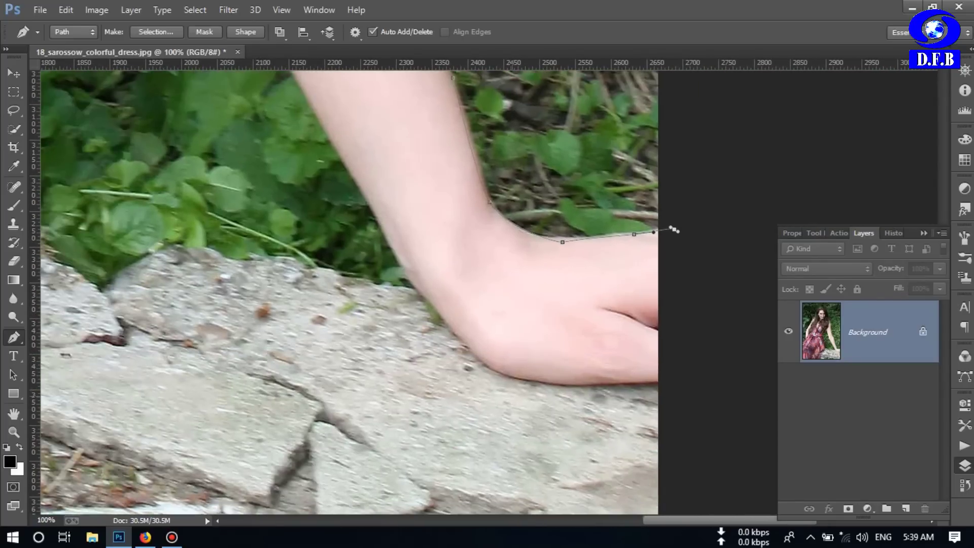
{"action": "left_click", "coordinate": [675, 230]}
{"action": "left_click", "coordinate": [659, 383]}
Continue the path under the hand, along the stone's top edge and around the lower hem of the dress
{"action": "scroll", "coordinate": [406, 292], "scroll_direction": "left", "scroll_amount": 10}
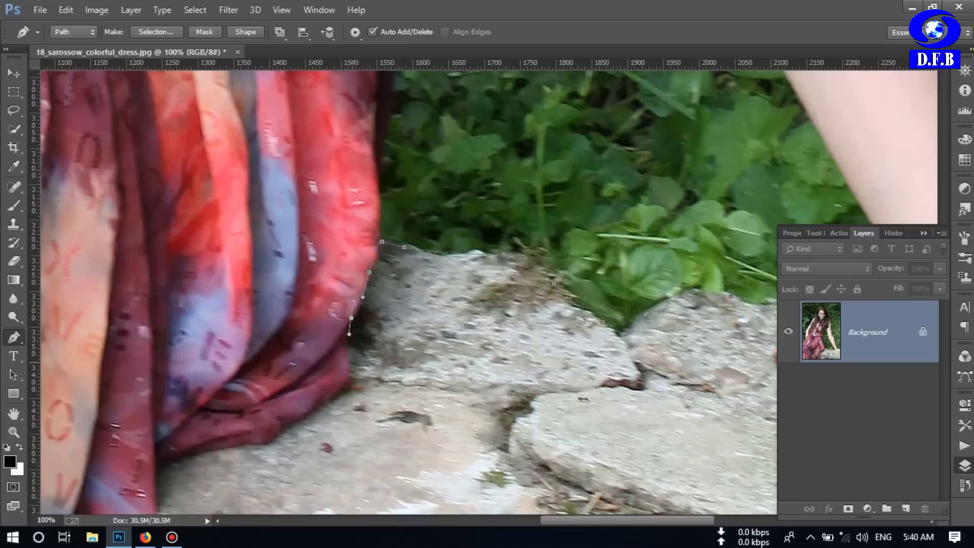
{"action": "left_click_drag", "start_coordinate": [340, 383], "coordinate": [329, 401]}
{"action": "scroll", "coordinate": [508, 309], "scroll_direction": "down", "scroll_amount": 5}
{"action": "scroll", "coordinate": [473, 284], "scroll_direction": "up", "scroll_amount": 2}
{"action": "scroll", "coordinate": [473, 305], "scroll_direction": "down", "scroll_amount": 1}
{"action": "left_click_drag", "start_coordinate": [466, 347], "coordinate": [425, 380]}
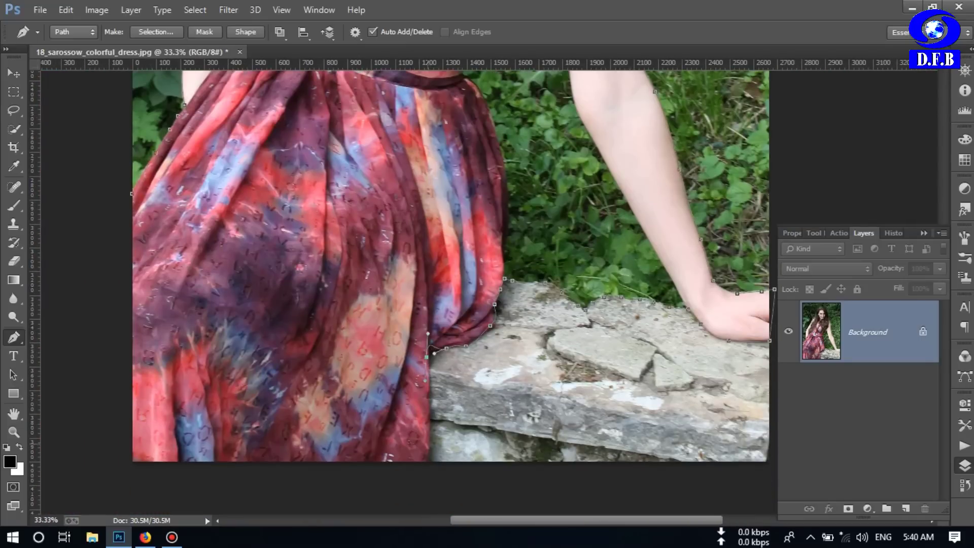
Follow the dress edge down to the photo's bottom, loop the path outside the canvas and close it at its starting point
{"action": "left_click_drag", "start_coordinate": [428, 454], "coordinate": [426, 472]}
{"action": "left_click", "coordinate": [399, 479]}
{"action": "left_click", "coordinate": [241, 470]}
{"action": "left_click", "coordinate": [83, 459]}
{"action": "left_click_drag", "start_coordinate": [80, 398], "coordinate": [81, 365]}
{"action": "left_click", "coordinate": [82, 292]}
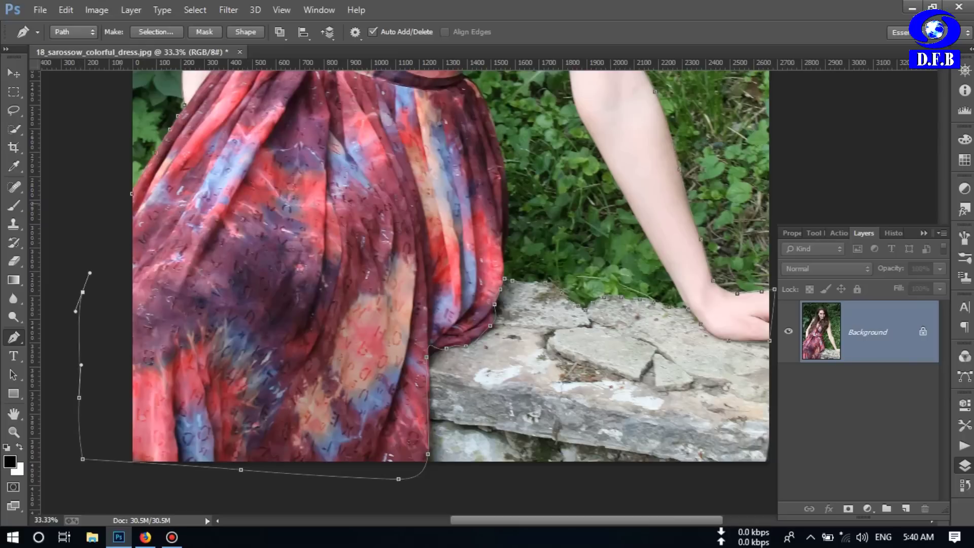
{"action": "left_click", "coordinate": [131, 193]}
Convert the closed path into a new anti-aliased selection with a feather radius of 0.3 pixels
{"action": "right_click", "coordinate": [245, 175]}
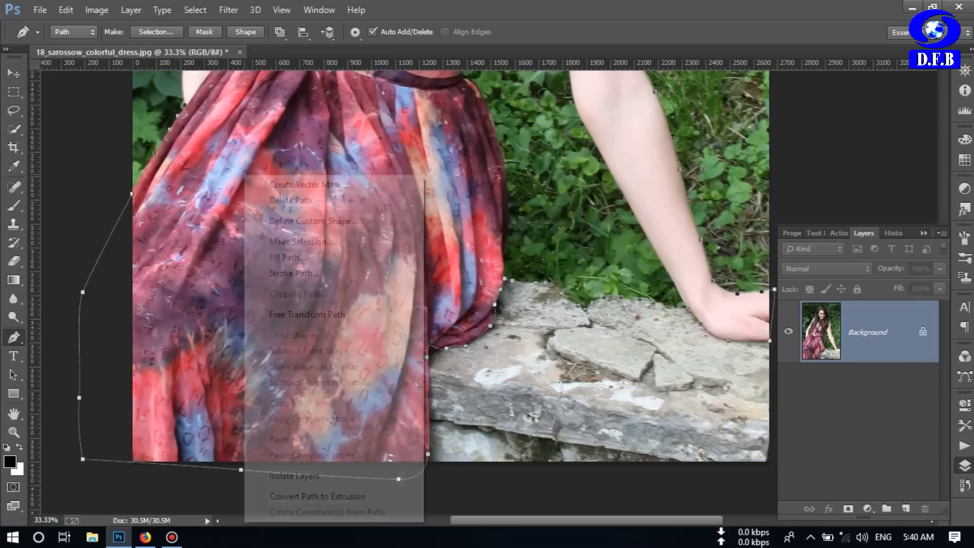
{"action": "left_click", "coordinate": [274, 239]}
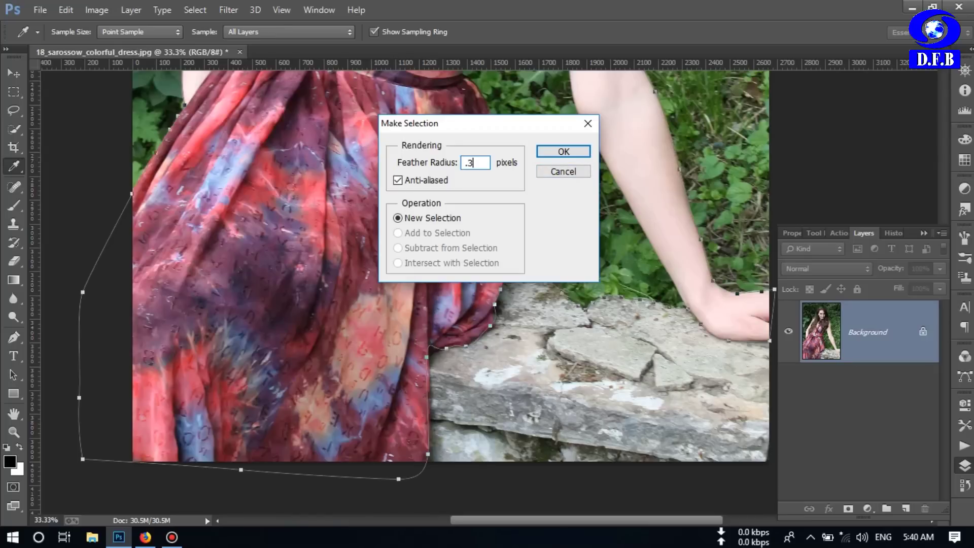
{"action": "type", "text": ".3"}
{"action": "key", "text": "Return"}
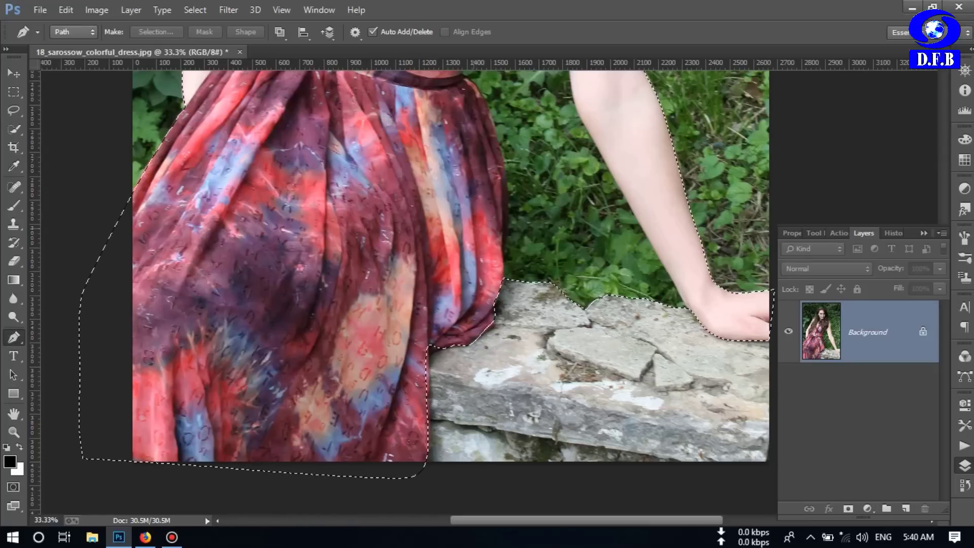
Open Refine Edge for the selection and brush the hair edge from the bent arm's shoulder up over the head
{"action": "scroll", "coordinate": [401, 284], "scroll_direction": "up", "scroll_amount": 5}
{"action": "left_click", "coordinate": [228, 10]}
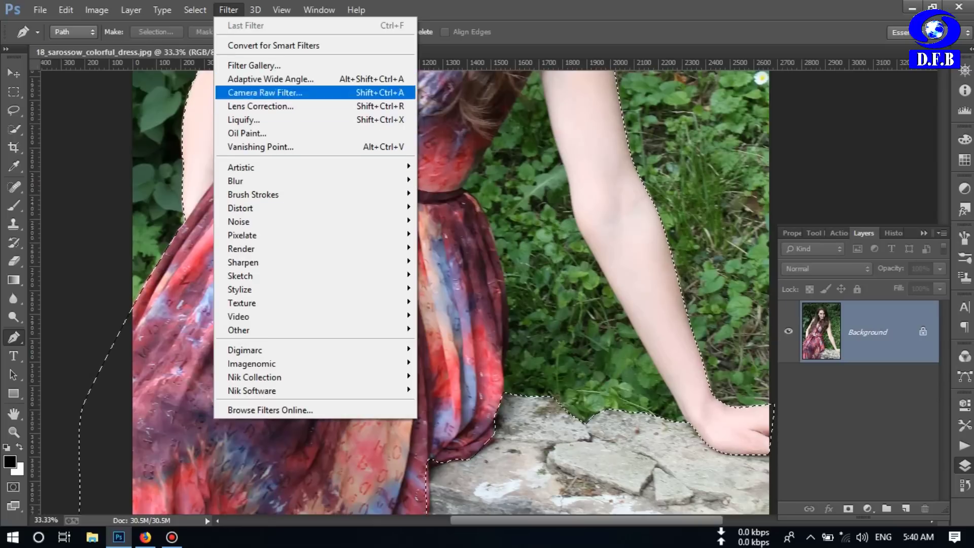
{"action": "mouse_move", "coordinate": [195, 9]}
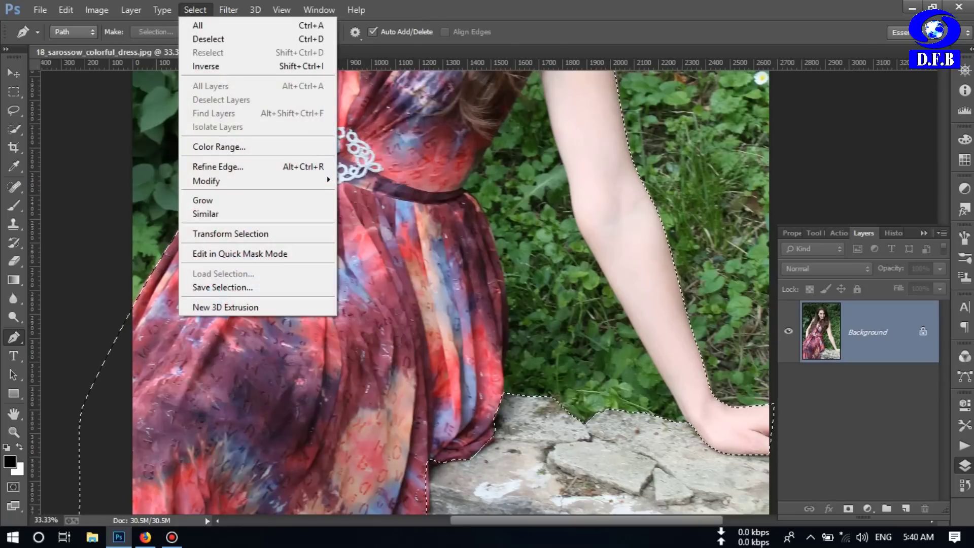
{"action": "left_click", "coordinate": [218, 166]}
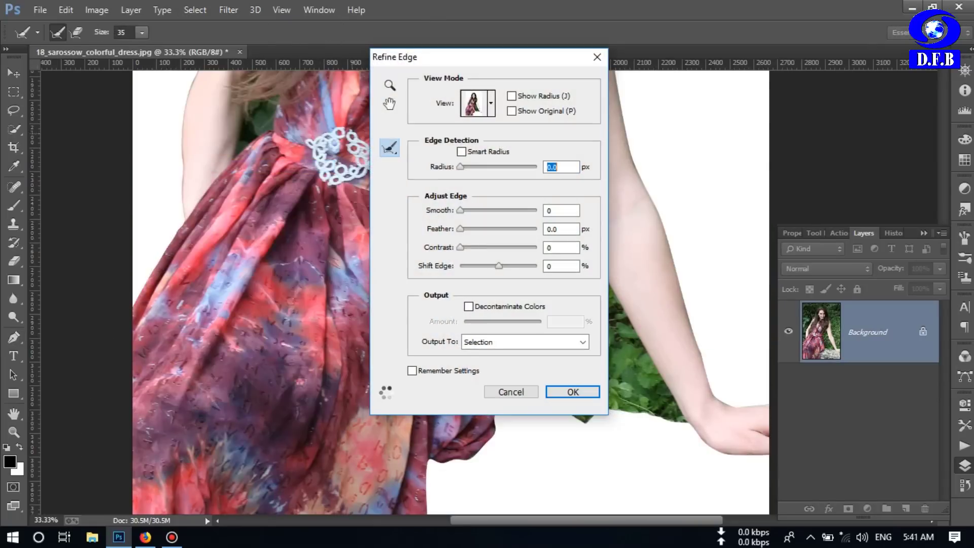
{"action": "left_click_drag", "start_coordinate": [243, 133], "coordinate": [110, 477]}
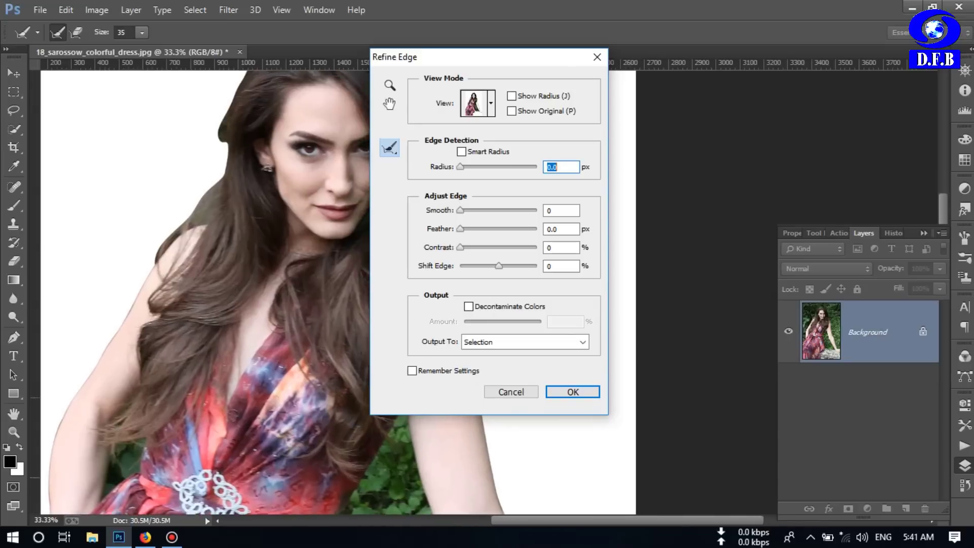
{"action": "left_click_drag", "start_coordinate": [295, 191], "coordinate": [243, 352]}
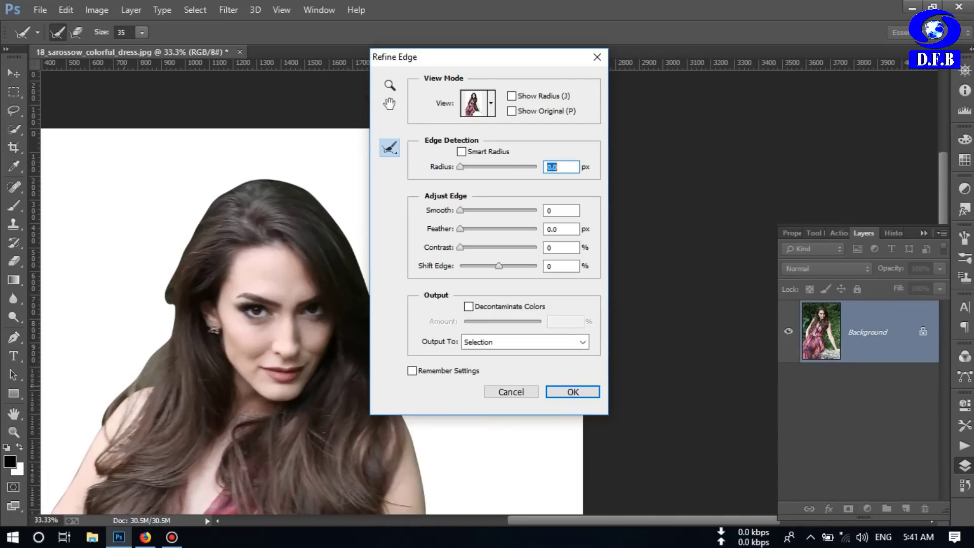
{"action": "left_click_drag", "start_coordinate": [95, 424], "coordinate": [147, 360]}
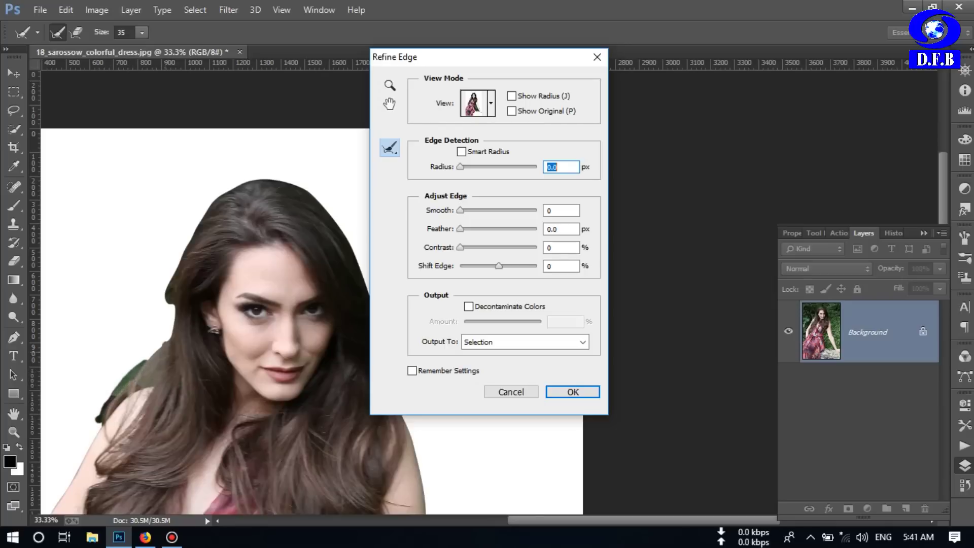
{"action": "mouse_move", "coordinate": [148, 355]}
{"action": "left_mouse_down"}
{"action": "mouse_move", "coordinate": [173, 312]}
{"action": "mouse_move", "coordinate": [180, 249]}
{"action": "mouse_move", "coordinate": [166, 287]}
{"action": "left_mouse_up"}
{"action": "mouse_move", "coordinate": [187, 245]}
{"action": "left_mouse_down"}
{"action": "mouse_move", "coordinate": [224, 192]}
{"action": "mouse_move", "coordinate": [239, 186]}
{"action": "mouse_move", "coordinate": [274, 177]}
{"action": "mouse_move", "coordinate": [304, 187]}
{"action": "mouse_move", "coordinate": [335, 219]}
{"action": "mouse_move", "coordinate": [324, 206]}
{"action": "left_mouse_up"}
Brush the hair edge on the straight arm's side, raise Smooth slightly and apply the refined selection
{"action": "left_click_drag", "start_coordinate": [315, 315], "coordinate": [204, 221]}
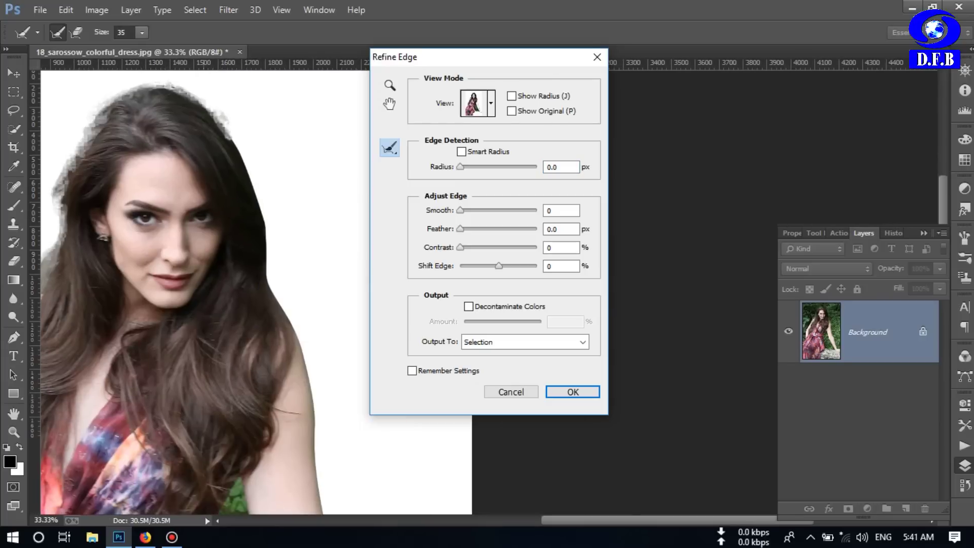
{"action": "mouse_move", "coordinate": [229, 138]}
{"action": "left_mouse_down"}
{"action": "mouse_move", "coordinate": [266, 208]}
{"action": "mouse_move", "coordinate": [284, 314]}
{"action": "left_mouse_up"}
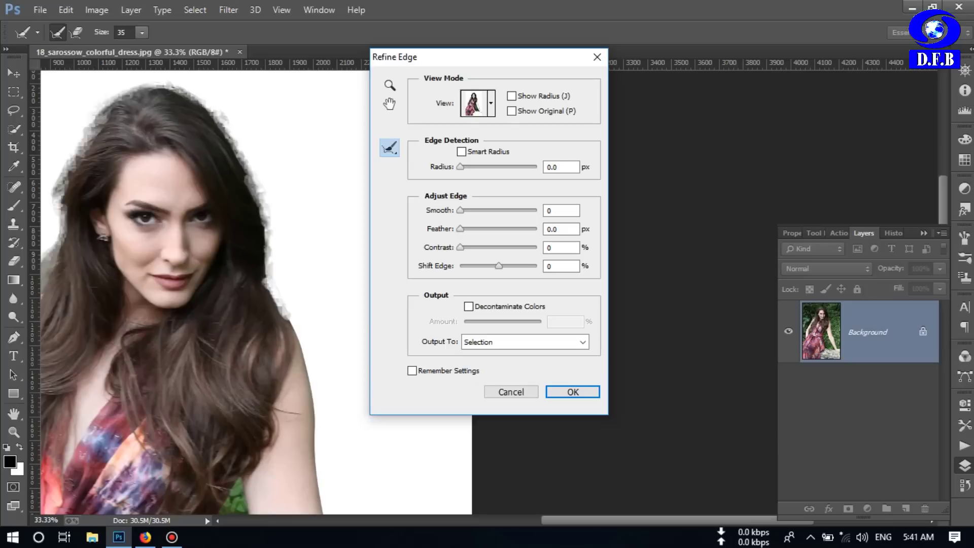
{"action": "left_click_drag", "start_coordinate": [460, 210], "coordinate": [465, 210]}
{"action": "key", "text": "Tab"}
{"action": "key", "text": "Return"}
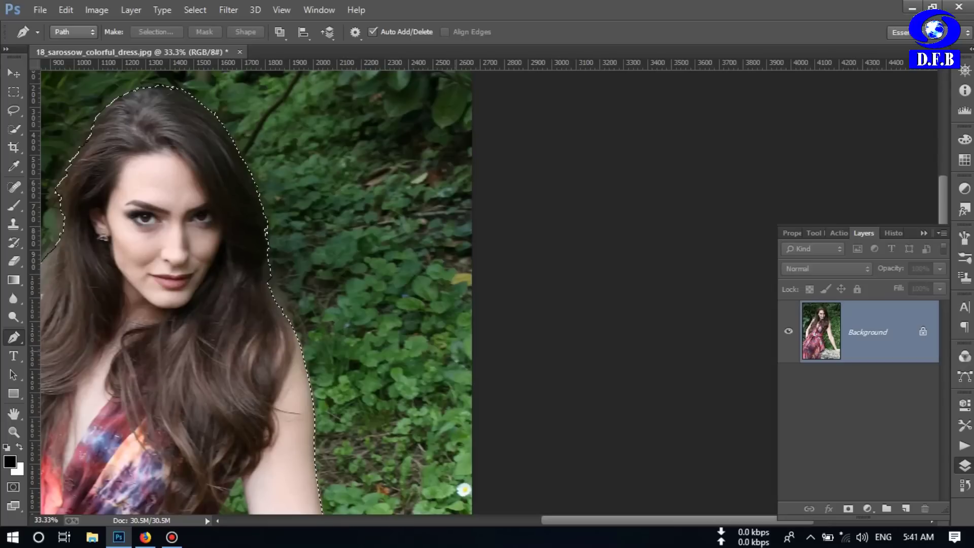
Add a layer mask from the selection to hide the background, and duplicate the masked layer, keeping the lower one's mask selected
{"action": "key", "text": "ctrl+0"}
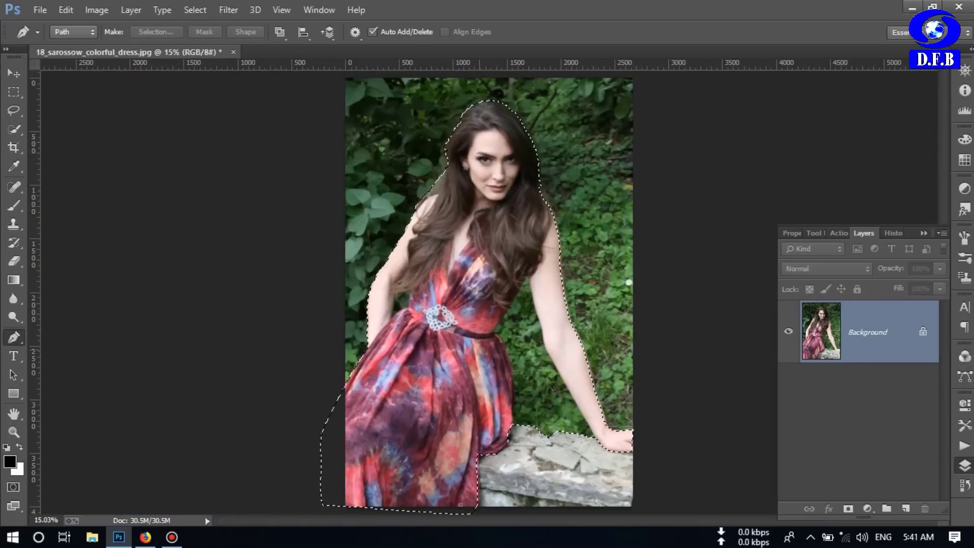
{"action": "left_click", "coordinate": [848, 509]}
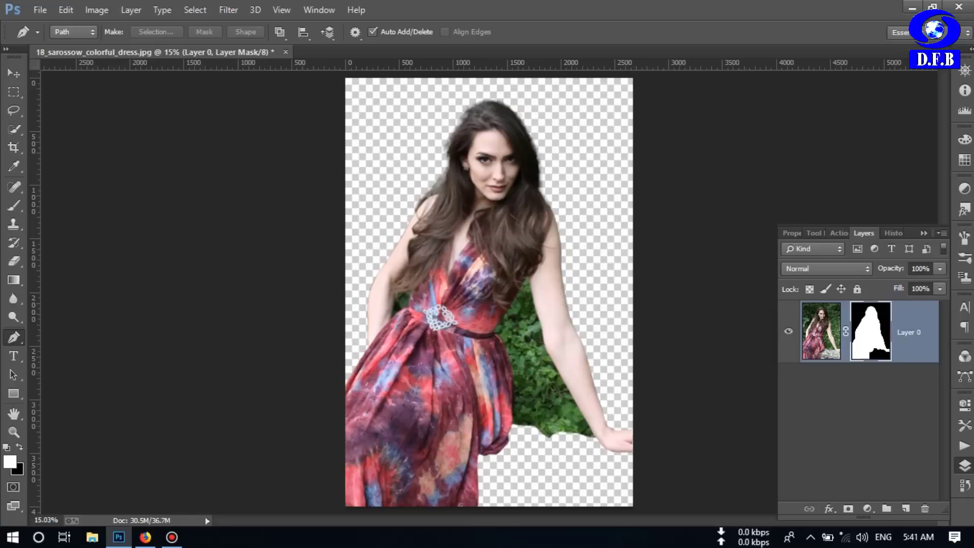
{"action": "left_click_drag", "start_coordinate": [909, 332], "coordinate": [906, 509]}
{"action": "left_click", "coordinate": [871, 393]}
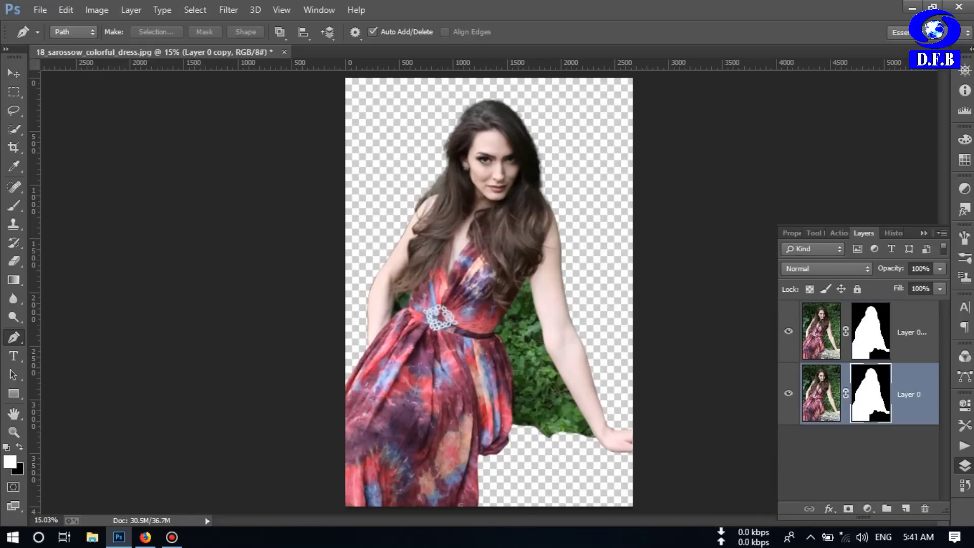
Delete the layer mask from the lower layer, Layer 0
{"action": "right_click", "coordinate": [871, 394]}
{"action": "left_click", "coordinate": [860, 270]}
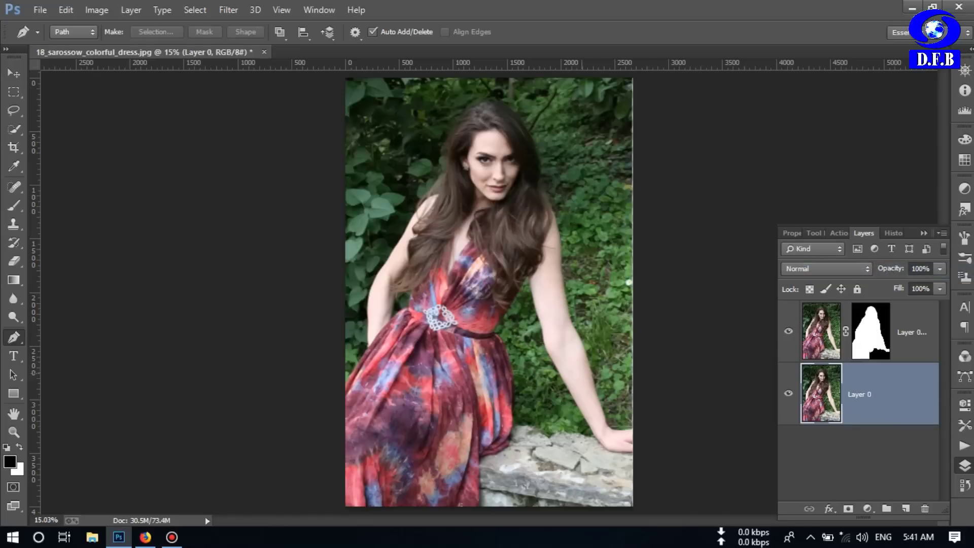
{"action": "left_click", "coordinate": [872, 332]}
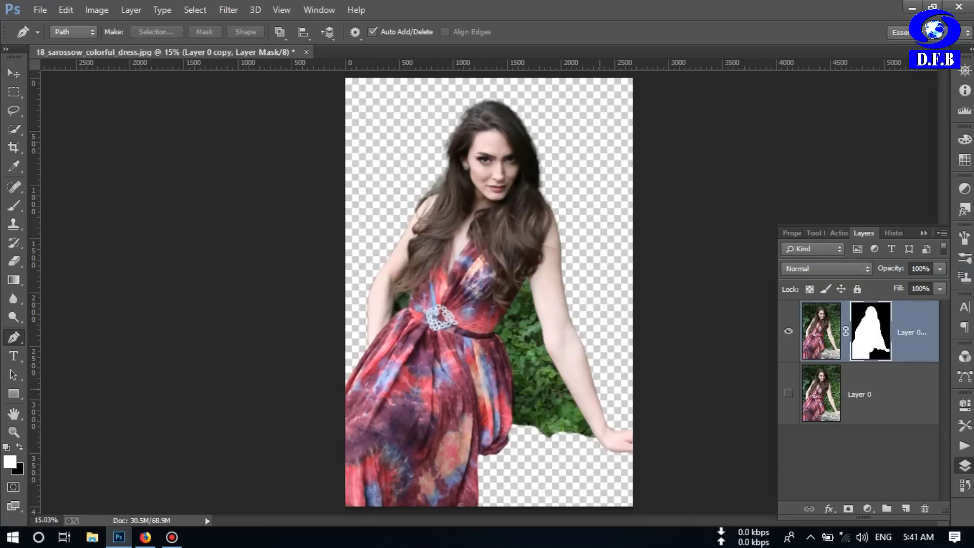
{"action": "key", "text": "ctrl+BackSpace"}
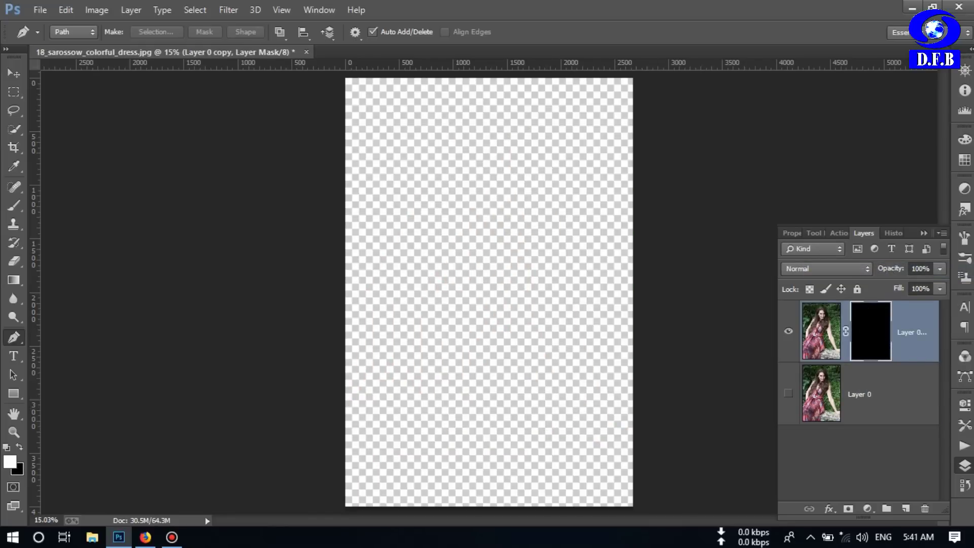
{"action": "key", "text": "ctrl+z"}
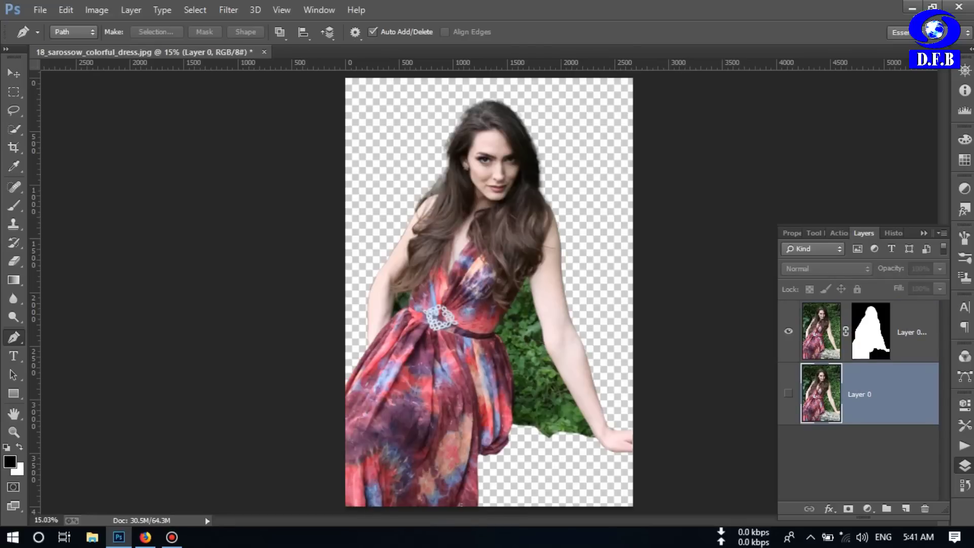
Start a pen path at the bottom of the green gap beside the straight arm, following the skirt's edge upward
{"action": "key", "text": "ctrl+plus"}
{"action": "key", "text": "ctrl+plus"}
{"action": "key", "text": "ctrl+plus"}
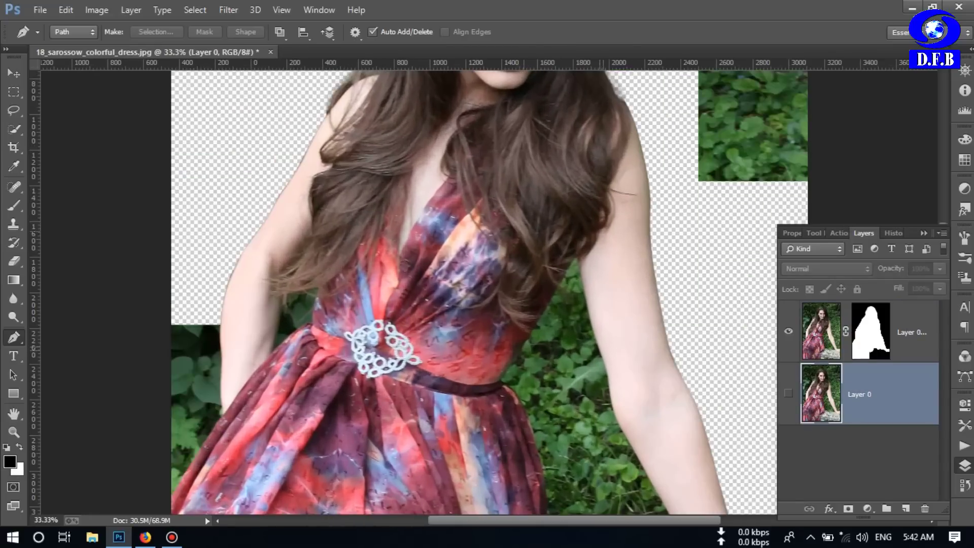
{"action": "scroll", "coordinate": [594, 293], "scroll_direction": "down", "scroll_amount": 2}
{"action": "scroll", "coordinate": [474, 292], "scroll_direction": "down", "scroll_amount": 3}
{"action": "key", "text": "ctrl+plus"}
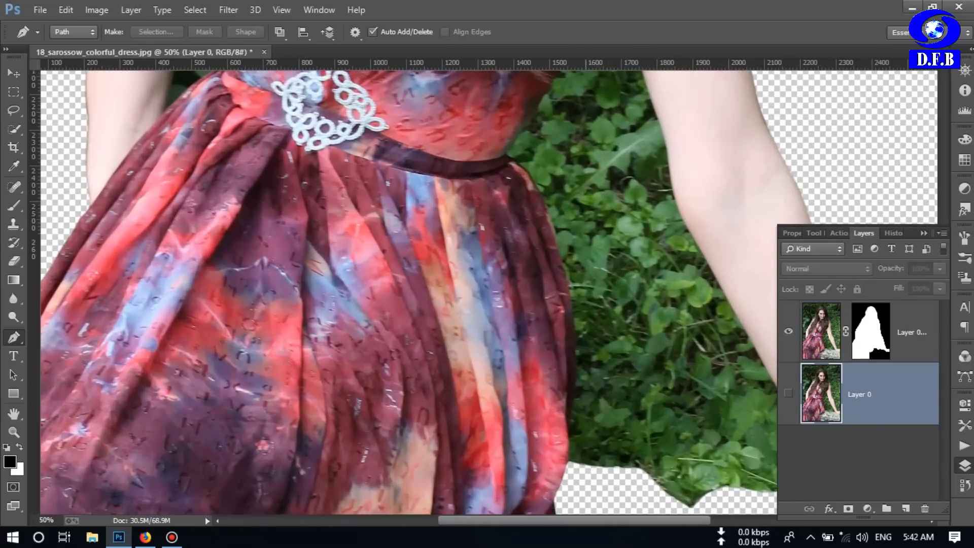
{"action": "scroll", "coordinate": [586, 350], "scroll_direction": "down", "scroll_amount": 3}
{"action": "left_click_drag", "start_coordinate": [571, 338], "coordinate": [384, 345]}
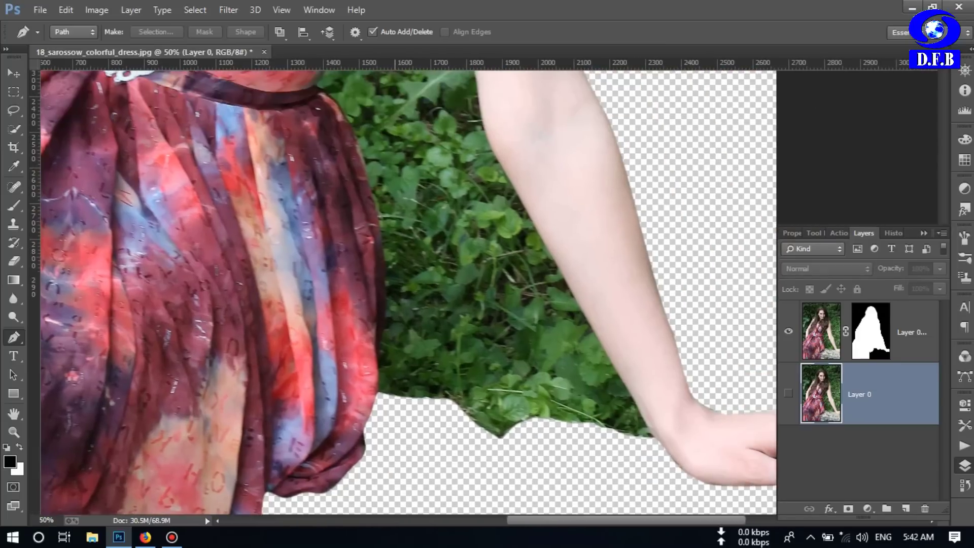
{"action": "key", "text": "ctrl+plus"}
{"action": "scroll", "coordinate": [475, 292], "scroll_direction": "down", "scroll_amount": 3}
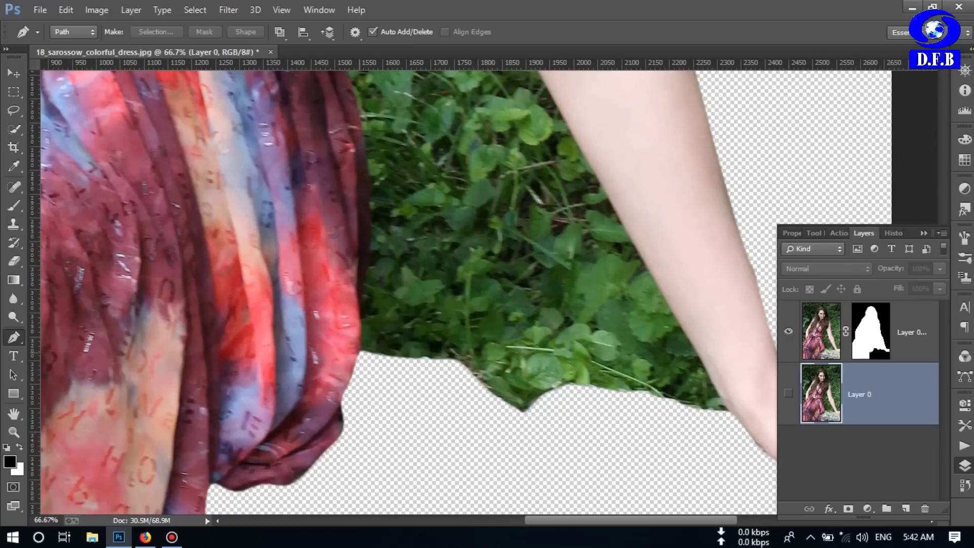
{"action": "left_click", "coordinate": [361, 352]}
{"action": "left_click_drag", "start_coordinate": [360, 305], "coordinate": [361, 292]}
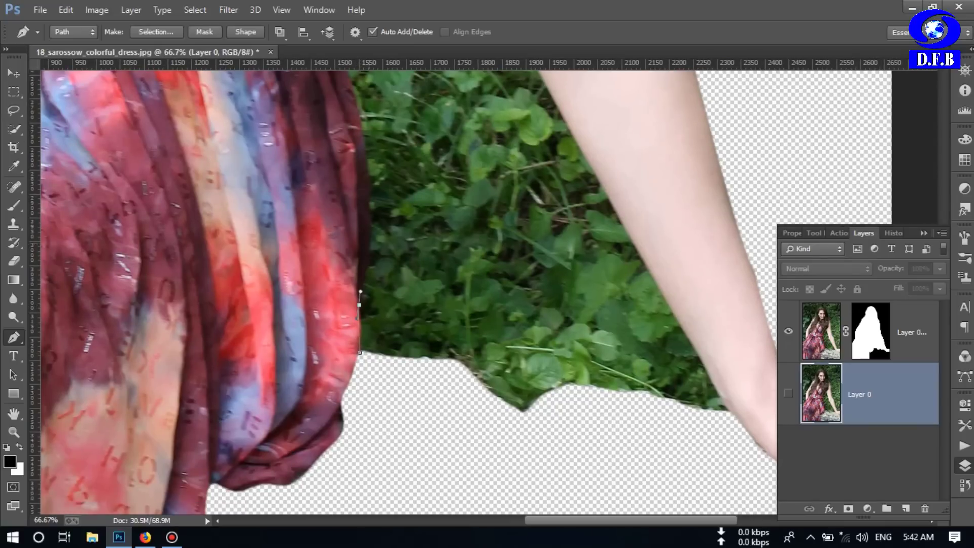
Continue the pen path up the skirt's edge, around the waist and along the bodice and hair to the straight arm's armpit
{"action": "left_click_drag", "start_coordinate": [367, 238], "coordinate": [477, 429]}
{"action": "left_click_drag", "start_coordinate": [459, 362], "coordinate": [448, 318]}
{"action": "left_click_drag", "start_coordinate": [416, 243], "coordinate": [408, 228]}
{"action": "left_click", "coordinate": [392, 220]}
{"action": "left_click_drag", "start_coordinate": [380, 211], "coordinate": [384, 201]}
{"action": "left_click_drag", "start_coordinate": [437, 168], "coordinate": [346, 319]}
{"action": "left_click_drag", "start_coordinate": [329, 302], "coordinate": [339, 281]}
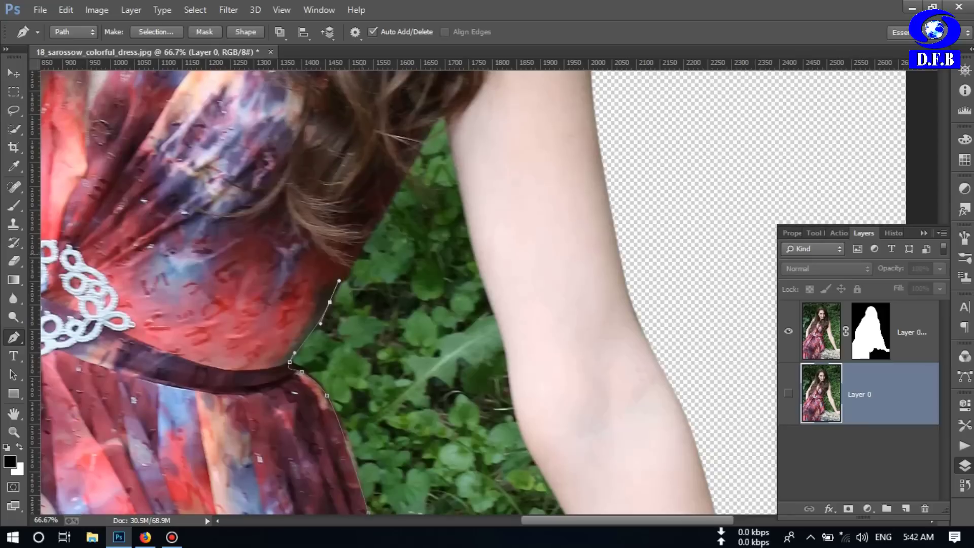
{"action": "left_click", "coordinate": [370, 234]}
{"action": "left_click", "coordinate": [409, 165]}
{"action": "left_click_drag", "start_coordinate": [434, 123], "coordinate": [445, 115]}
Trace the straight arm's inner edge down to the wrist and close the path below the remaining greenery
{"action": "left_click_drag", "start_coordinate": [514, 352], "coordinate": [516, 378]}
{"action": "left_click_drag", "start_coordinate": [583, 457], "coordinate": [468, 88]}
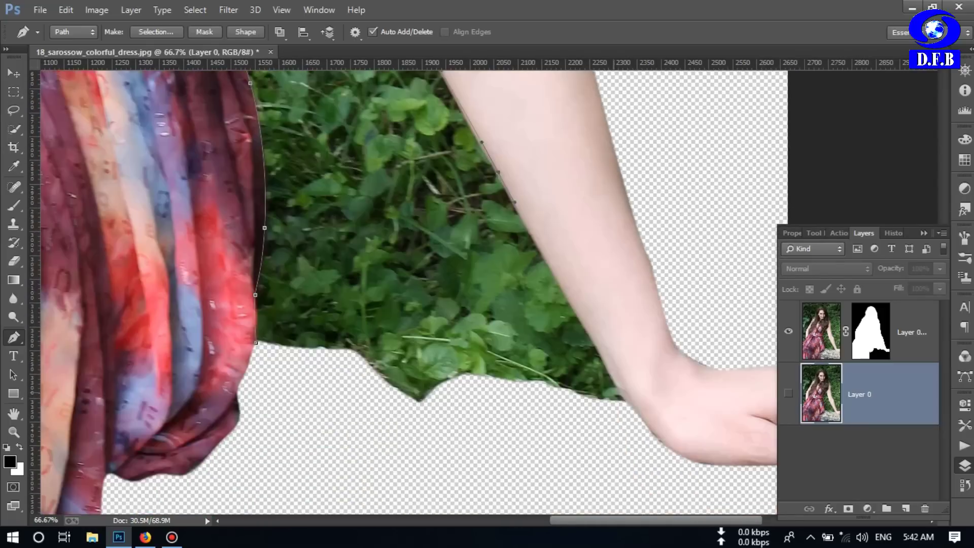
{"action": "left_click_drag", "start_coordinate": [623, 393], "coordinate": [634, 419]}
{"action": "left_click", "coordinate": [640, 424]}
{"action": "left_click_drag", "start_coordinate": [412, 441], "coordinate": [370, 442]}
{"action": "left_click_drag", "start_coordinate": [342, 421], "coordinate": [321, 400]}
{"action": "left_click", "coordinate": [256, 343]}
Convert the closed path beside the straight arm into a new anti-aliased selection with a 0.3-pixel feather radius
{"action": "right_click", "coordinate": [308, 280]}
{"action": "left_click", "coordinate": [364, 246]}
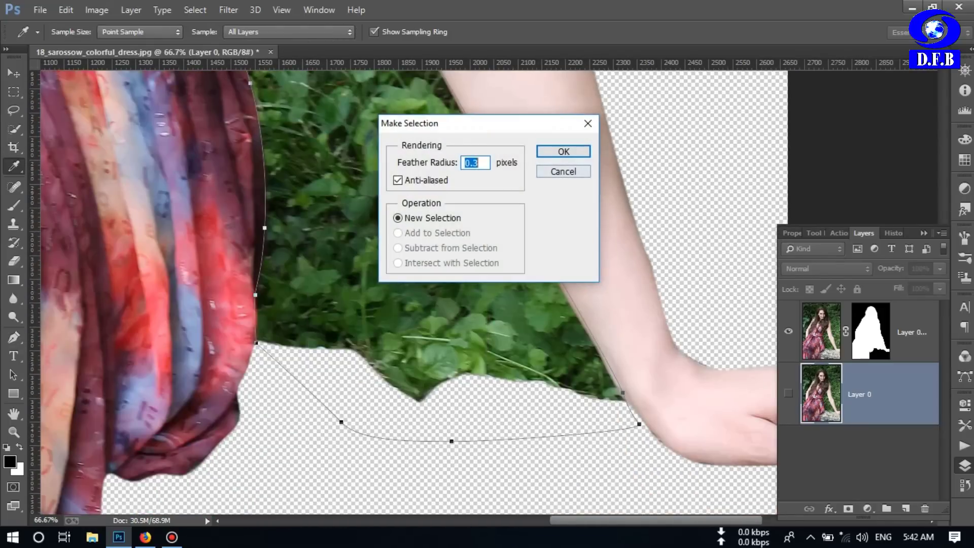
{"action": "left_click", "coordinate": [561, 151]}
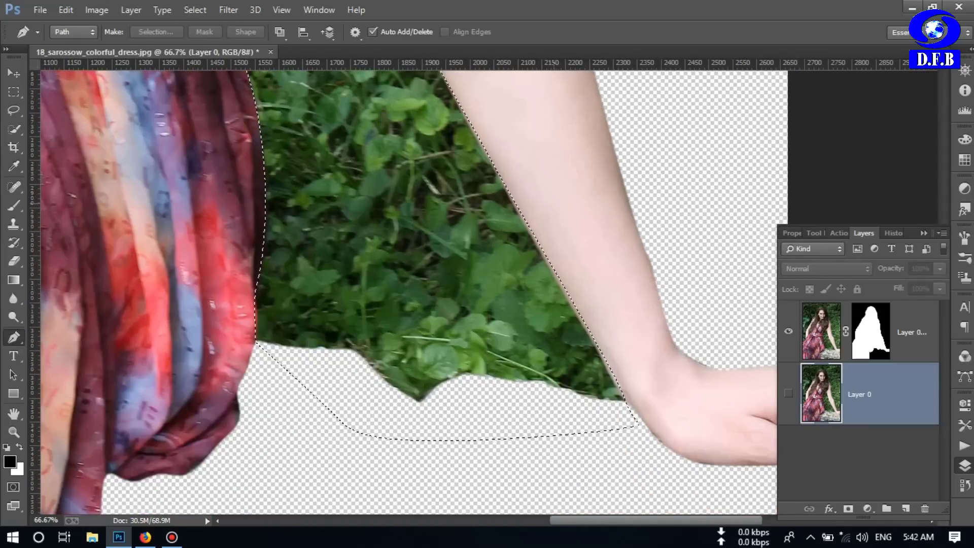
Paint out the greenery between the dress and straight arm with a 600-pixel black brush on the upper layer's mask, and deselect
{"action": "key", "text": "ctrl+d"}
{"action": "key", "text": "ctrl+minus"}
{"action": "key", "text": "ctrl+minus"}
{"action": "scroll", "coordinate": [346, 292], "scroll_direction": "up", "scroll_amount": 3}
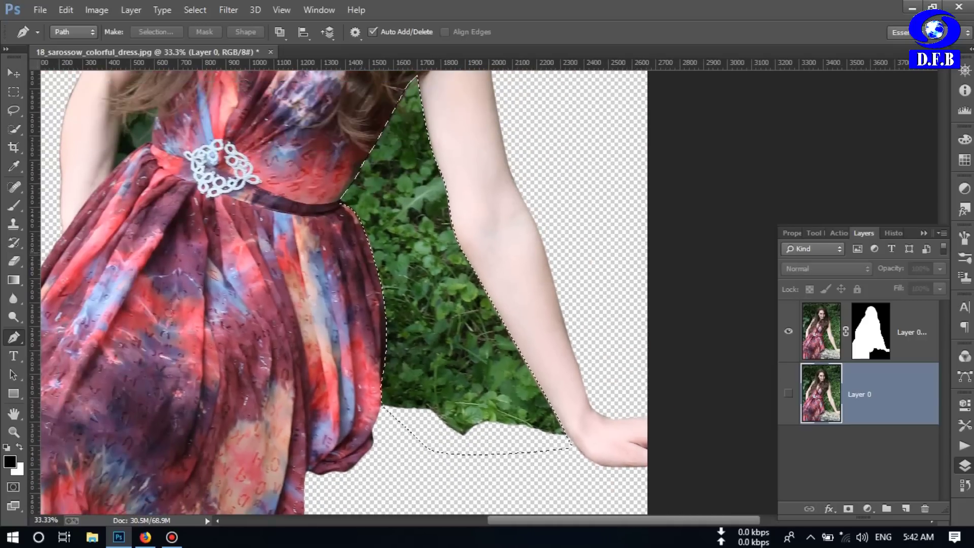
{"action": "key", "text": "b"}
{"action": "left_click", "coordinate": [14, 206]}
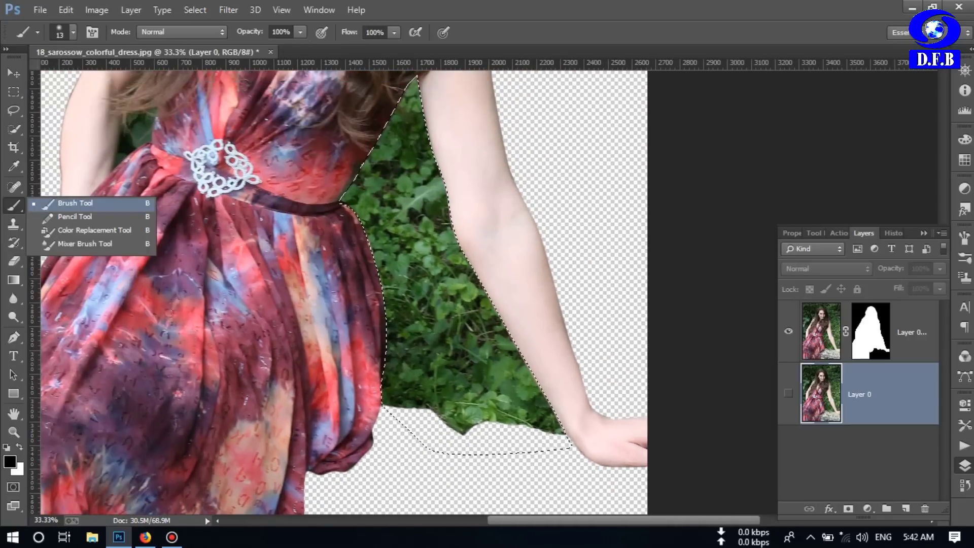
{"action": "left_click", "coordinate": [71, 204]}
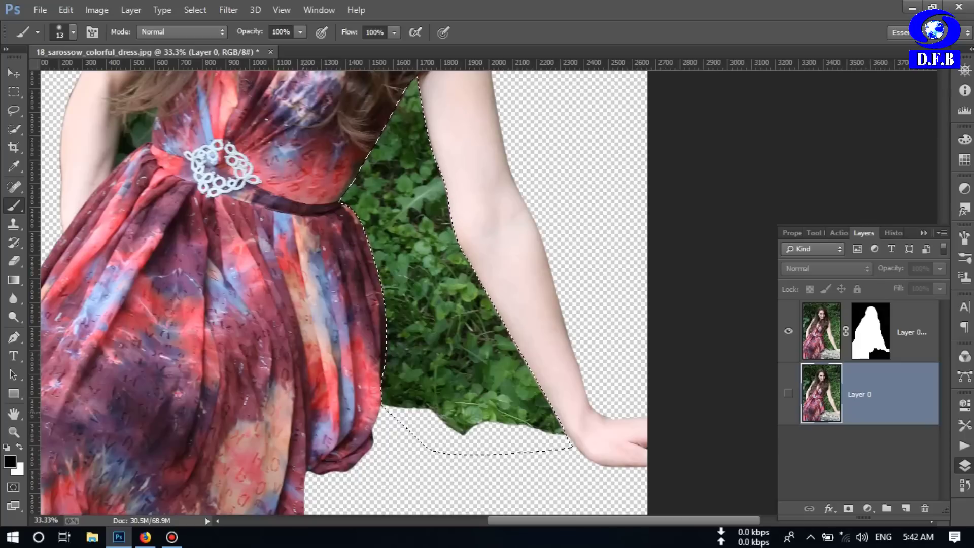
{"action": "left_click", "coordinate": [871, 331]}
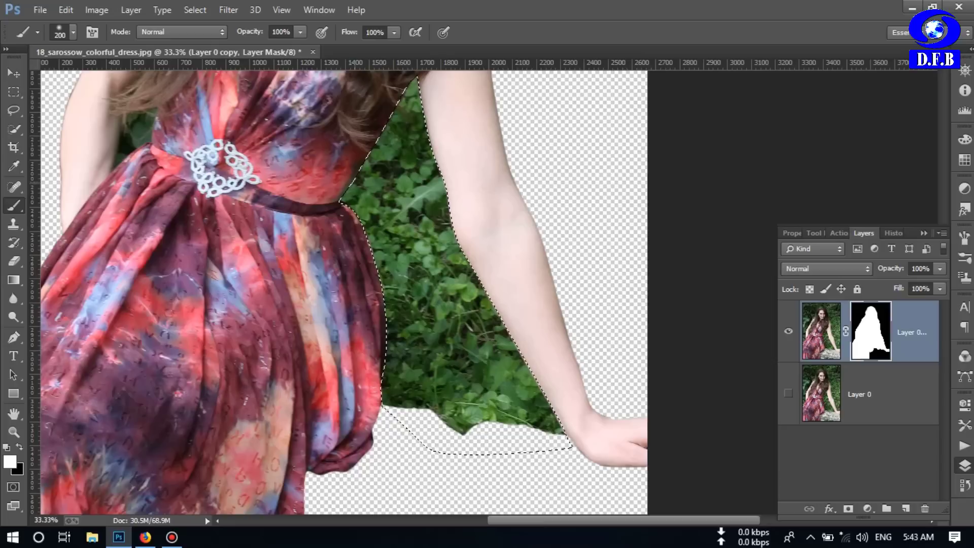
{"action": "key", "text": "x"}
{"action": "left_click", "coordinate": [301, 32]}
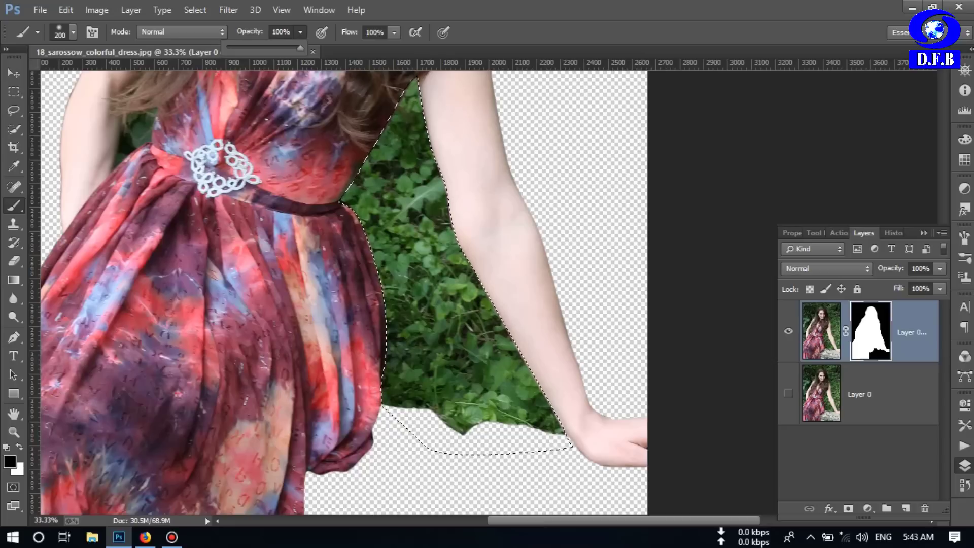
{"action": "mouse_move", "coordinate": [387, 143]}
{"action": "left_mouse_down"}
{"action": "mouse_move", "coordinate": [375, 158]}
{"action": "mouse_move", "coordinate": [403, 107]}
{"action": "mouse_move", "coordinate": [446, 253]}
{"action": "left_mouse_up"}
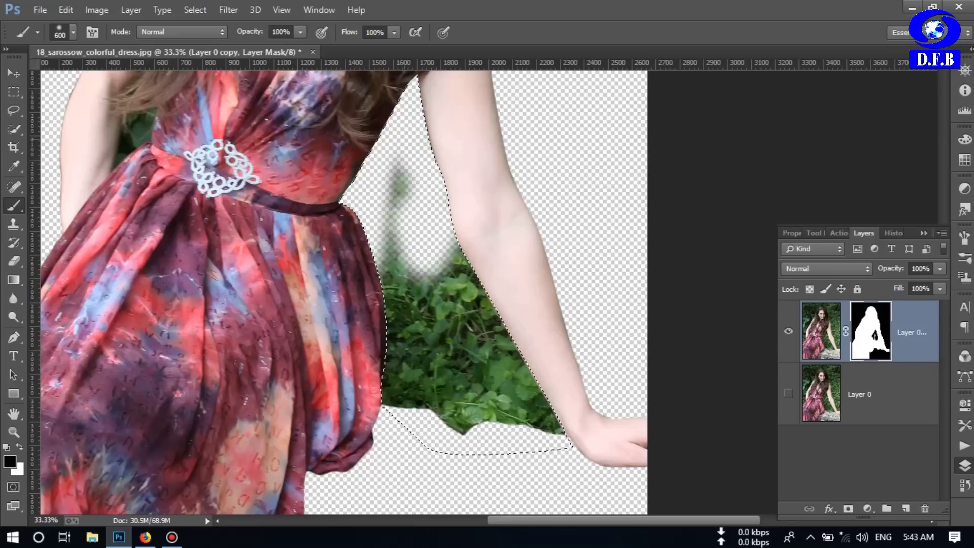
{"action": "mouse_move", "coordinate": [404, 140]}
{"action": "left_mouse_down"}
{"action": "mouse_move", "coordinate": [381, 351]}
{"action": "mouse_move", "coordinate": [493, 370]}
{"action": "mouse_move", "coordinate": [446, 173]}
{"action": "left_mouse_up"}
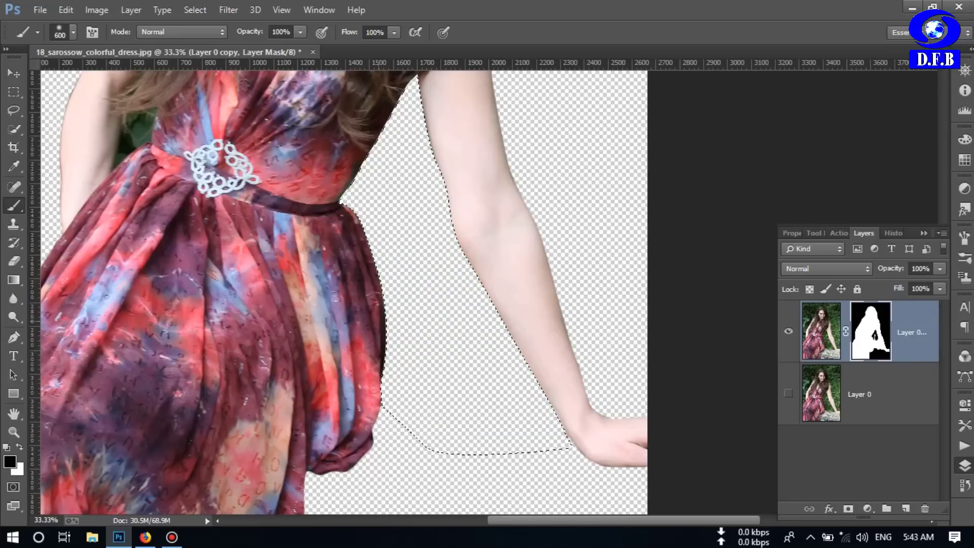
{"action": "key", "text": "ctrl+d"}
Trace a pen path around the small green gap between the bent arm, the hair tips and the waist
{"action": "left_click_drag", "start_coordinate": [207, 193], "coordinate": [482, 327]}
{"action": "key", "text": "ctrl+plus"}
{"action": "key", "text": "ctrl+plus"}
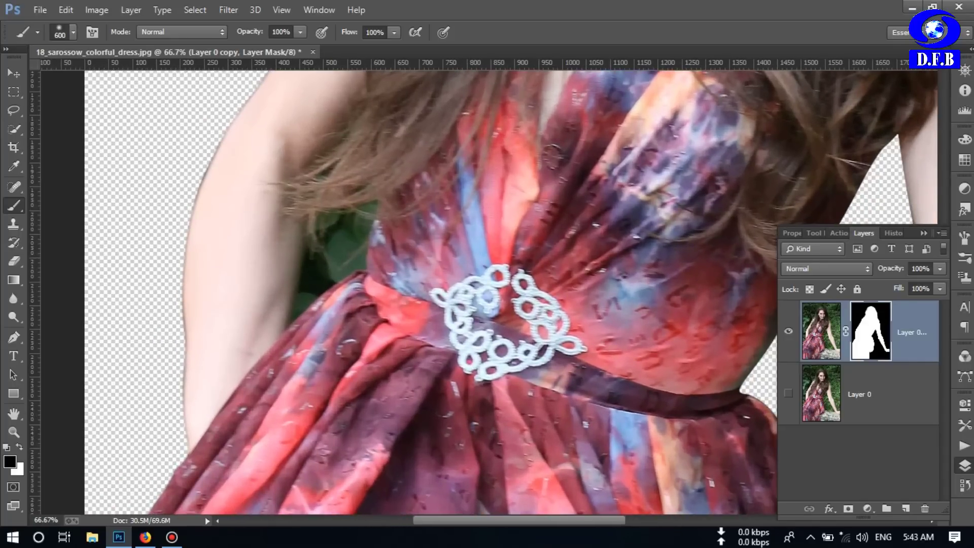
{"action": "key", "text": "e"}
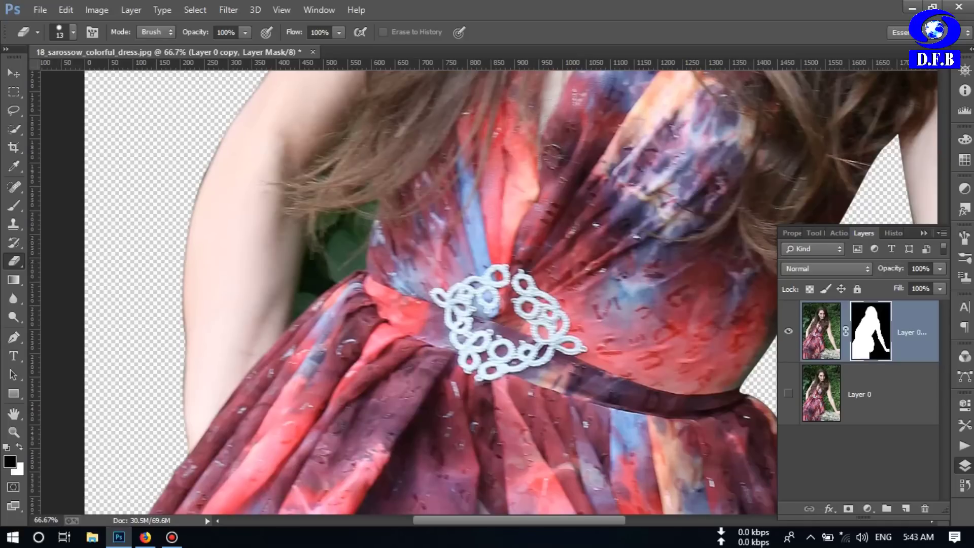
{"action": "key", "text": "ctrl+2"}
{"action": "key", "text": "ctrl+backslash"}
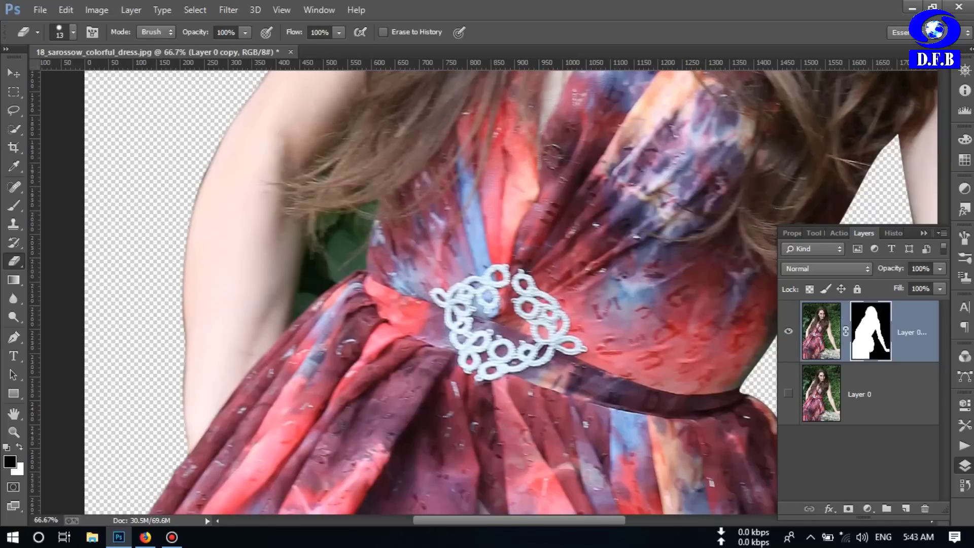
{"action": "key", "text": "p"}
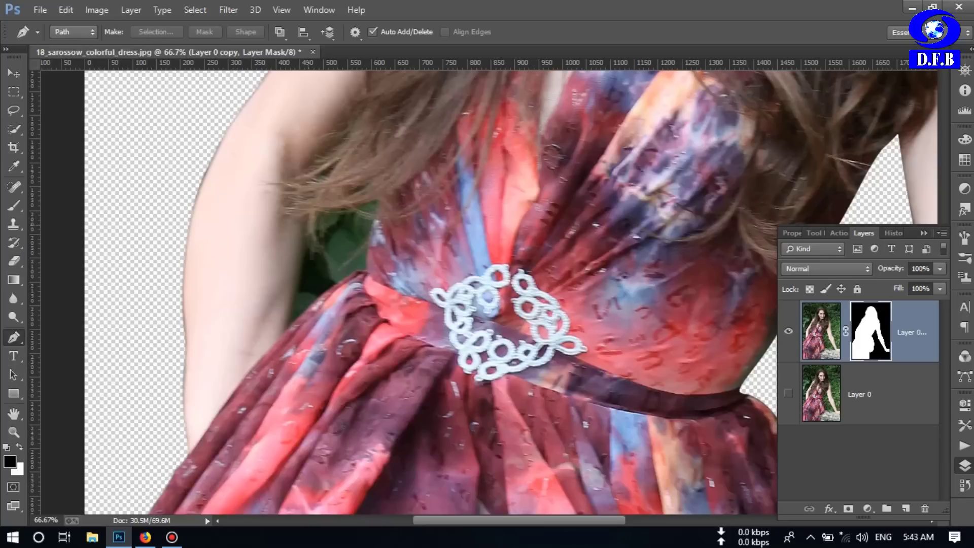
{"action": "left_click", "coordinate": [308, 224]}
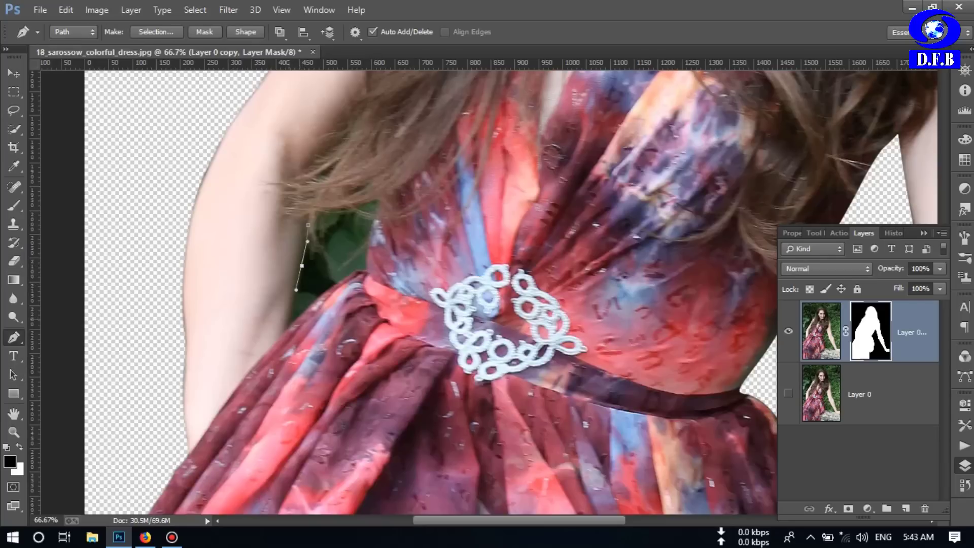
{"action": "left_click", "coordinate": [283, 332]}
{"action": "left_click_drag", "start_coordinate": [284, 332], "coordinate": [308, 310]}
{"action": "left_click_drag", "start_coordinate": [347, 278], "coordinate": [361, 274]}
{"action": "left_click", "coordinate": [376, 222]}
{"action": "left_click_drag", "start_coordinate": [380, 202], "coordinate": [381, 193]}
Convert the path beside the bent arm into a selection, paint its greenery black on the upper layer's mask and deselect
{"action": "right_click", "coordinate": [334, 179]}
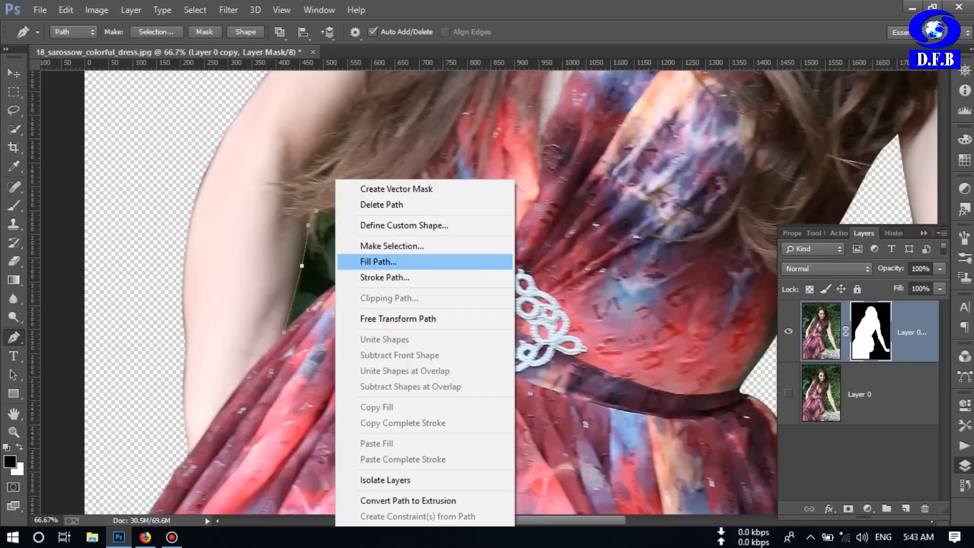
{"action": "left_click", "coordinate": [391, 246]}
{"action": "left_click", "coordinate": [564, 152]}
{"action": "key", "text": "b"}
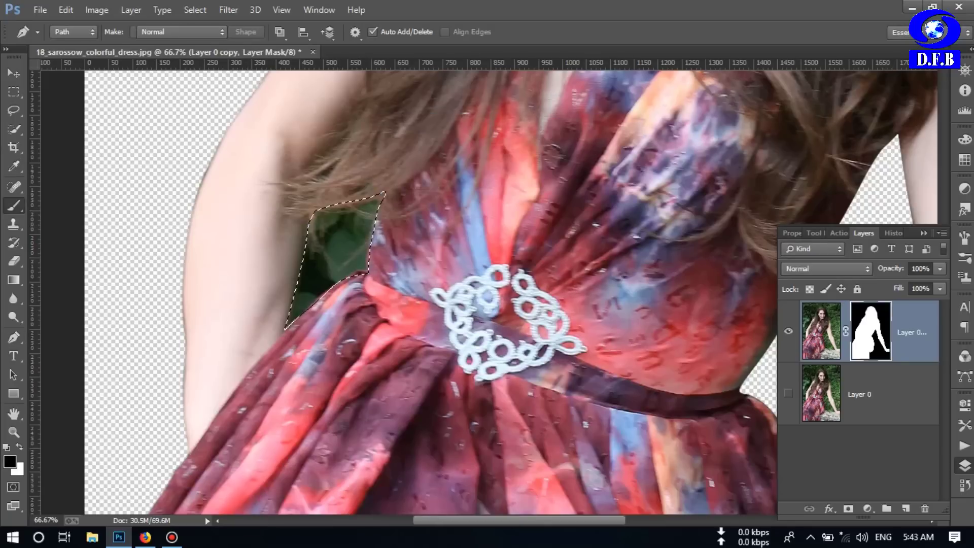
{"action": "left_click_drag", "start_coordinate": [350, 233], "coordinate": [335, 281]}
{"action": "key", "text": "ctrl+d"}
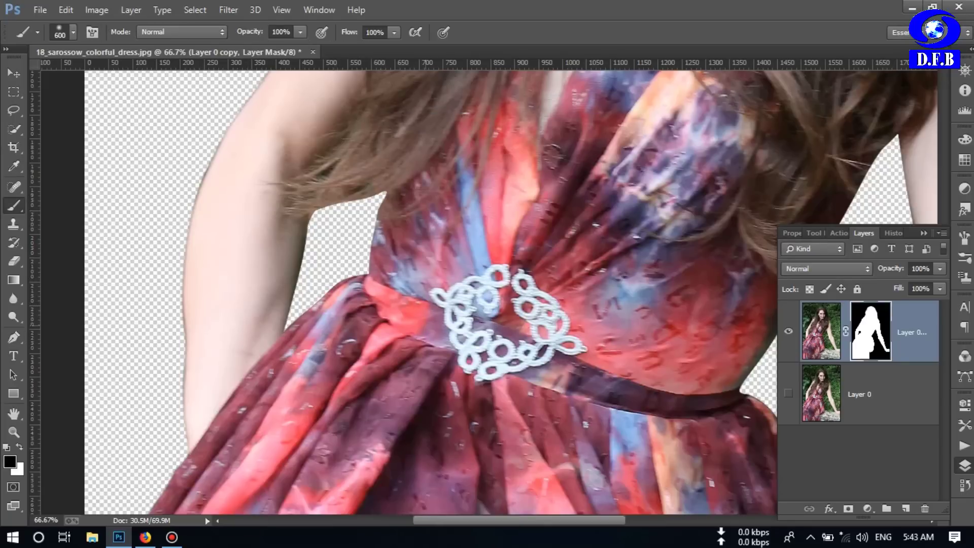
Show and select Layer 0, and load the upper layer's mask as a selection with the upper layer hidden
{"action": "key", "text": "ctrl+0"}
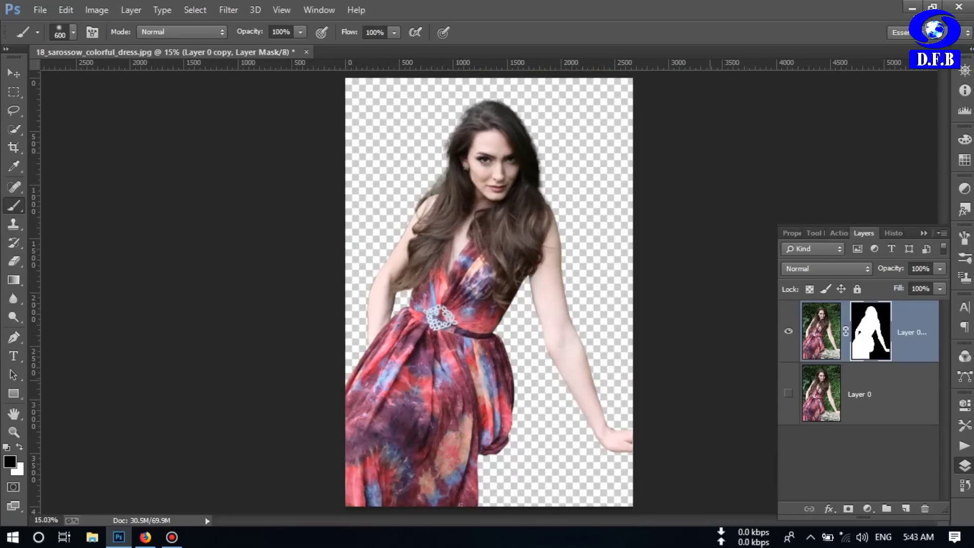
{"action": "left_click", "coordinate": [789, 394]}
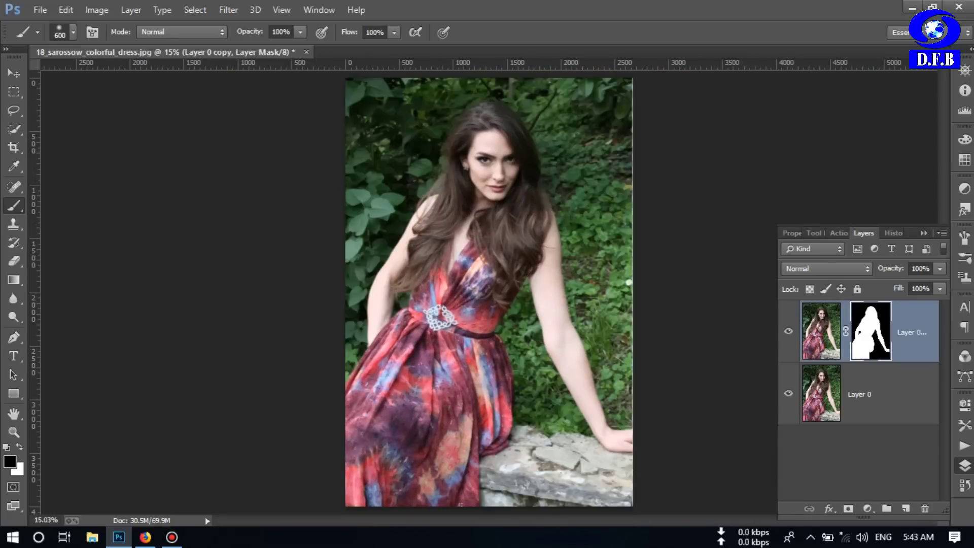
{"action": "left_click", "coordinate": [874, 395]}
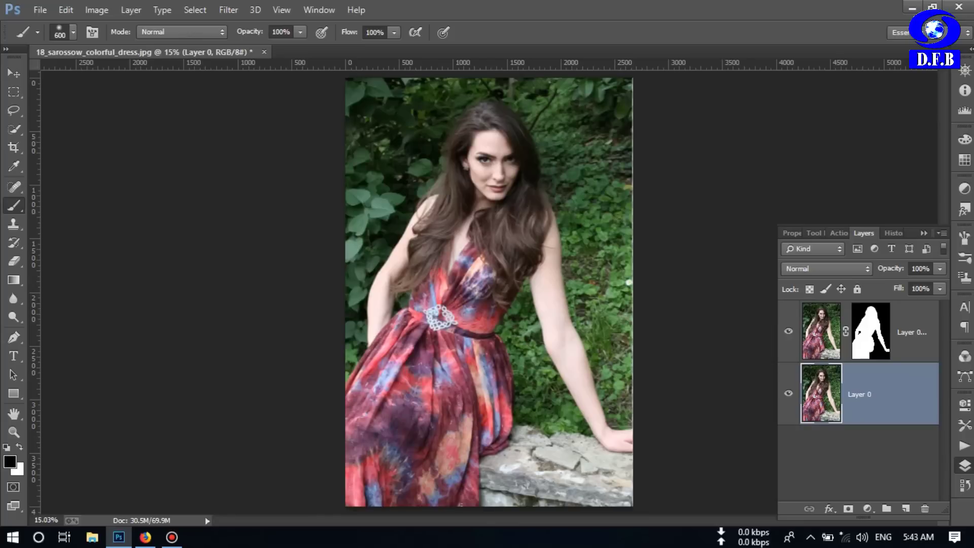
{"action": "left_click", "coordinate": [871, 331], "text": "ctrl"}
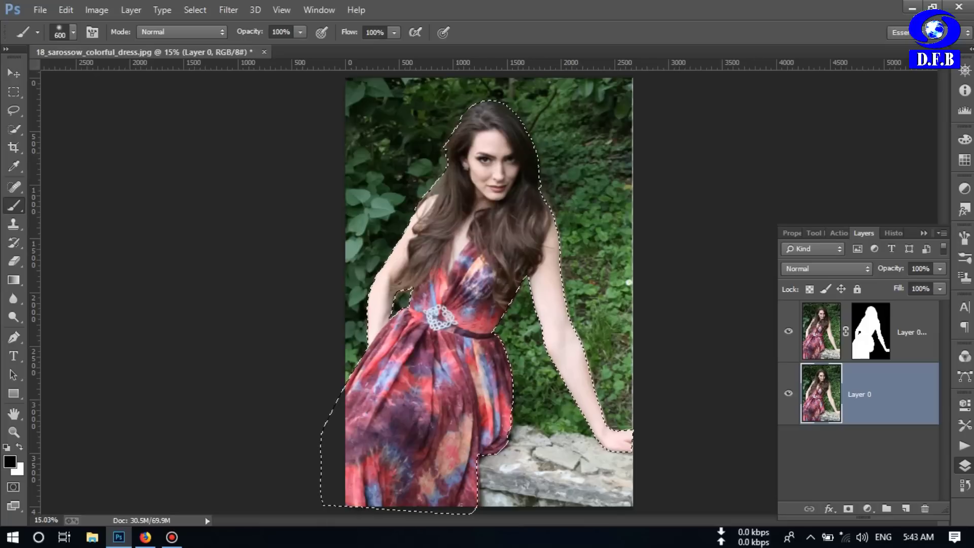
{"action": "left_click", "coordinate": [789, 332]}
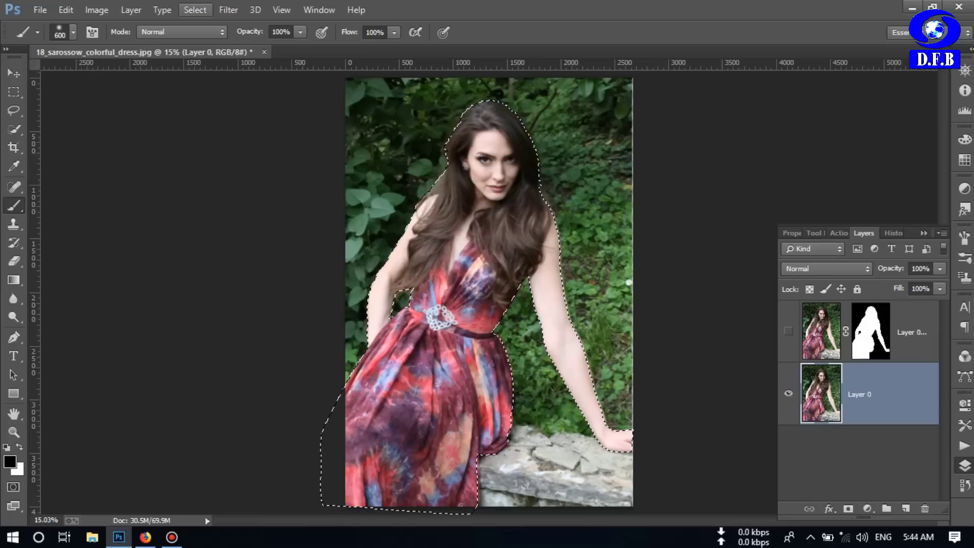
Expand the woman's selection by 30 pixels
{"action": "left_click", "coordinate": [195, 10]}
{"action": "mouse_move", "coordinate": [254, 181]}
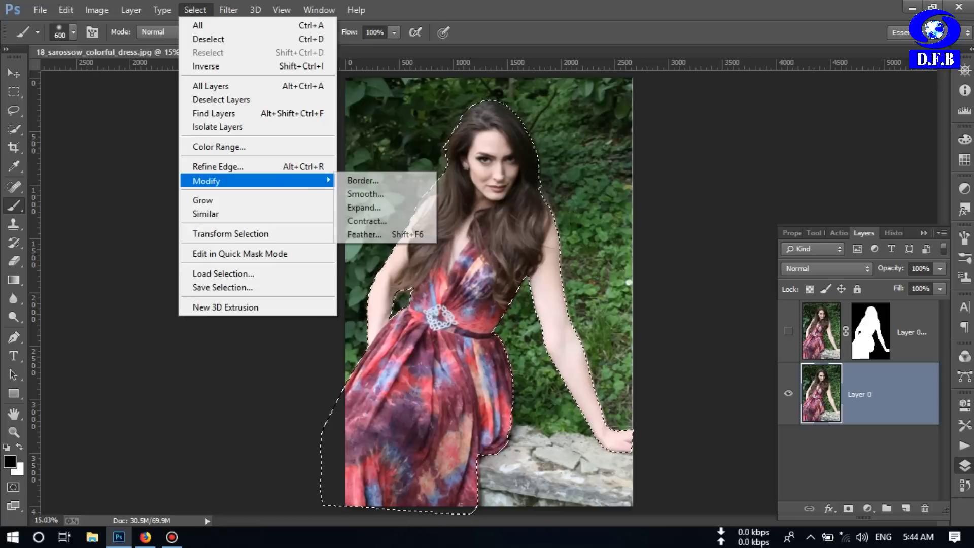
{"action": "left_click", "coordinate": [365, 213]}
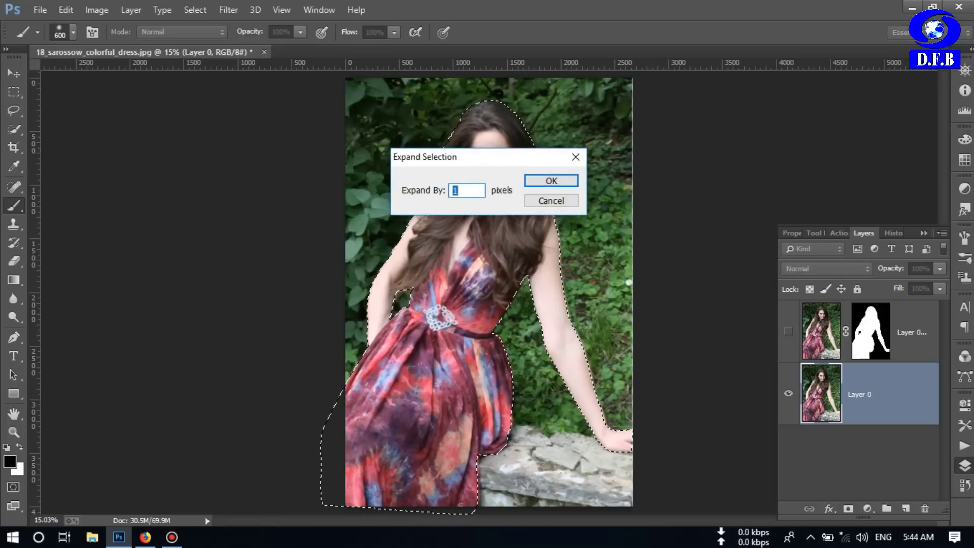
{"action": "type", "text": "30"}
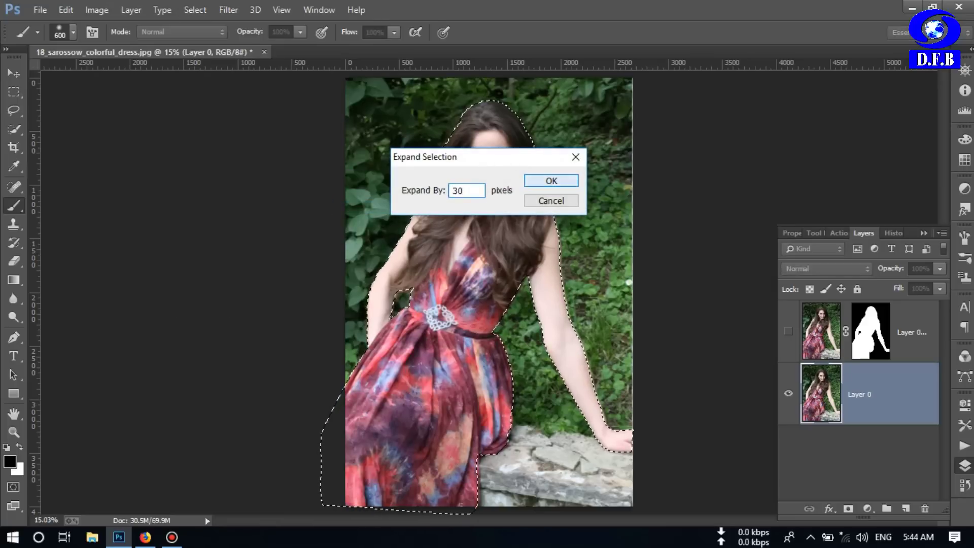
{"action": "key", "text": "Return"}
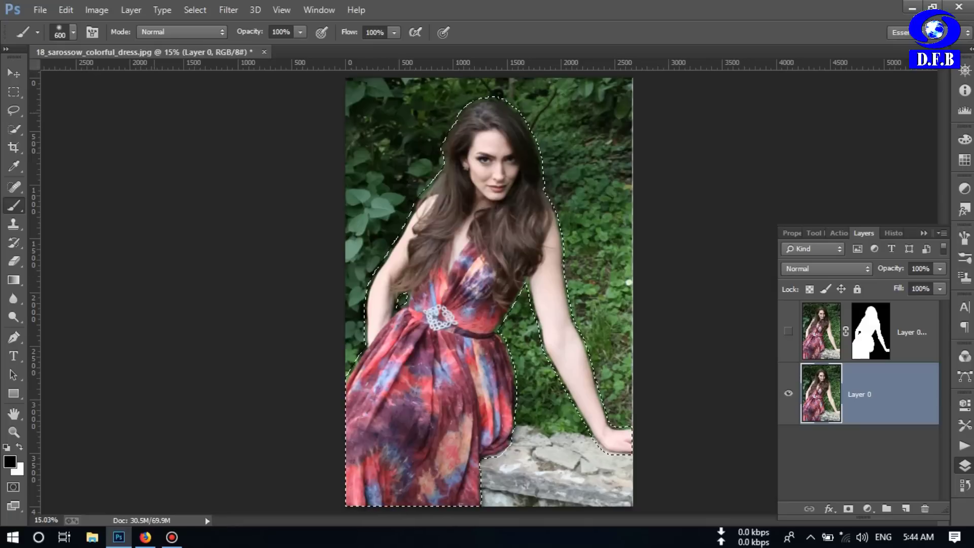
Replace the selected woman on Layer 0 with a Content-Aware fill, then deselect and show the masked upper layer
{"action": "left_click", "coordinate": [66, 10]}
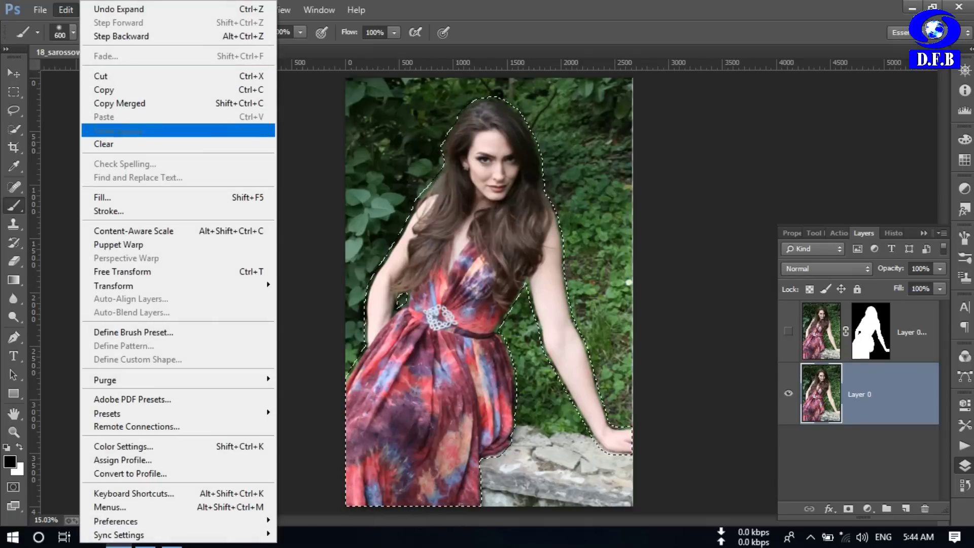
{"action": "left_click", "coordinate": [102, 197]}
{"action": "left_click", "coordinate": [472, 159]}
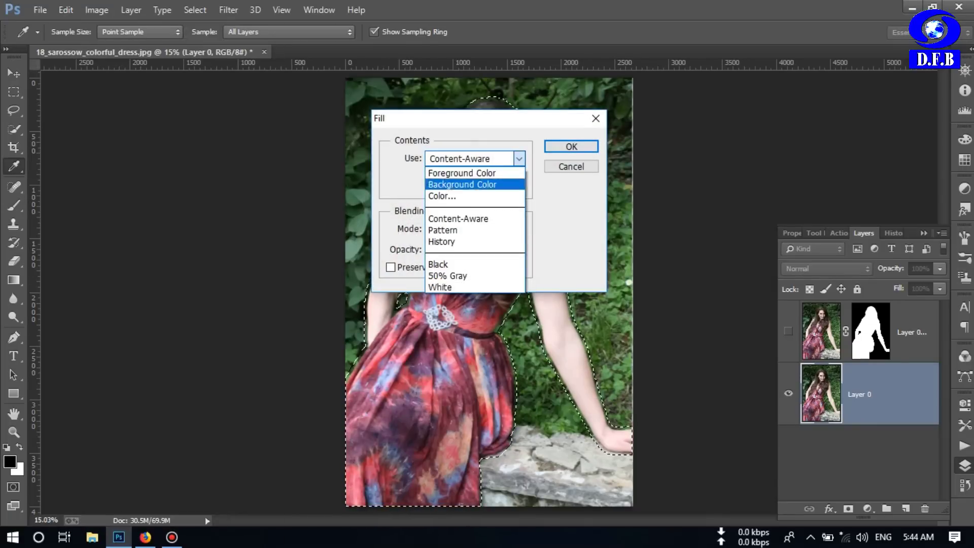
{"action": "left_click", "coordinate": [459, 219]}
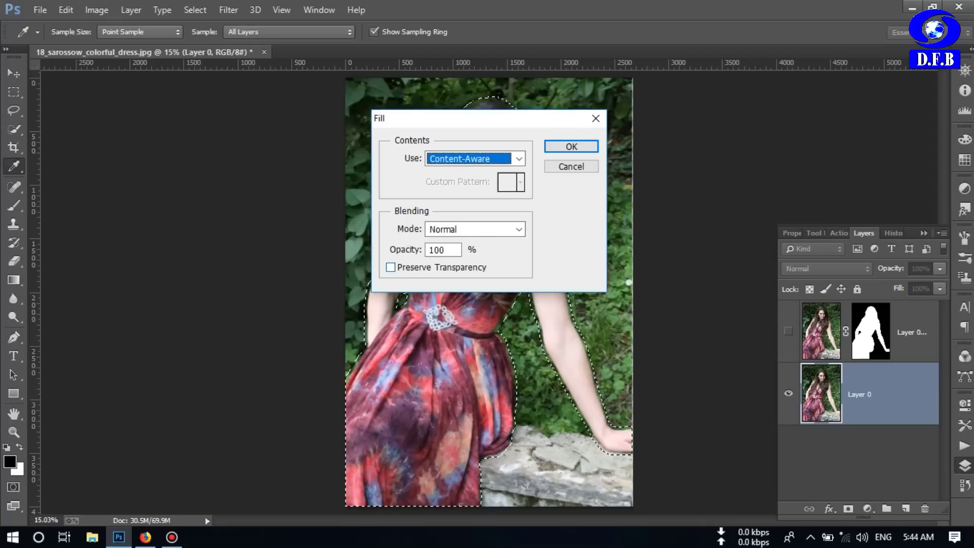
{"action": "left_click", "coordinate": [571, 147]}
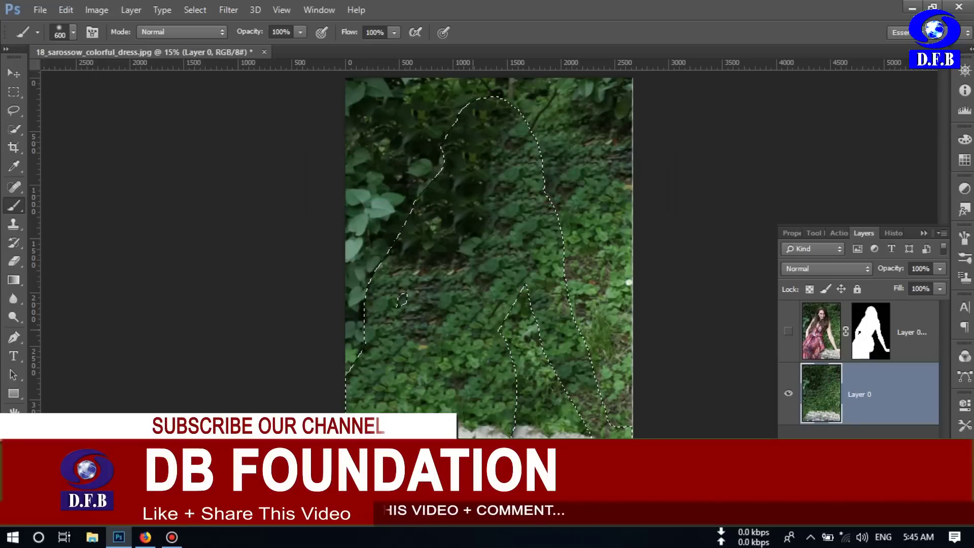
{"action": "key", "text": "ctrl+d"}
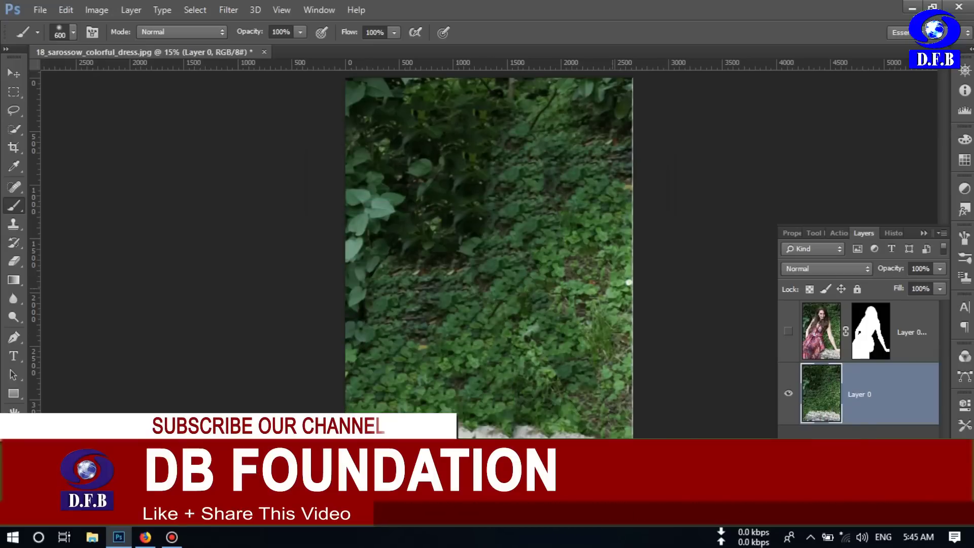
{"action": "left_click", "coordinate": [789, 332]}
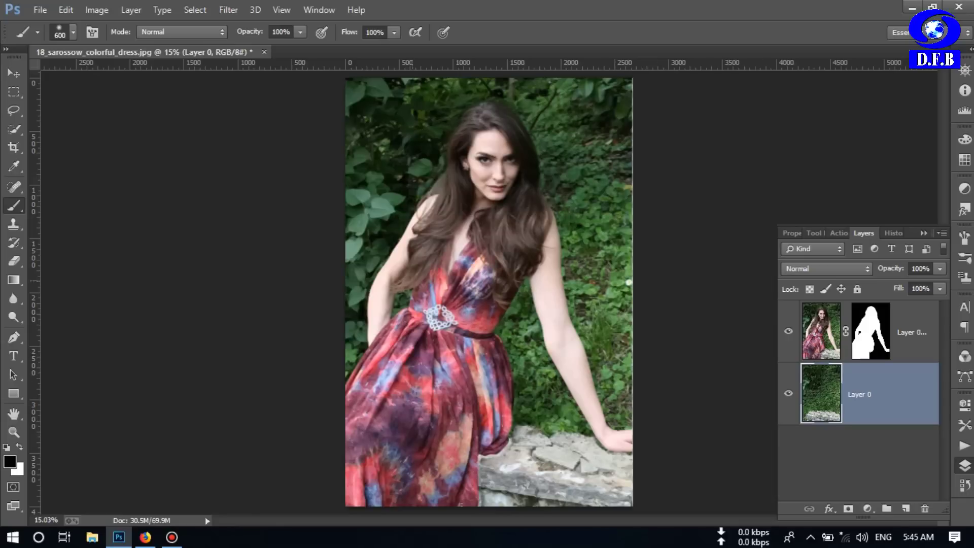
Try a 17 px Tilt-Shift blur on Layer 0 with its focus centre on the stone ledge and a narrowed transition above it
{"action": "left_click", "coordinate": [228, 9]}
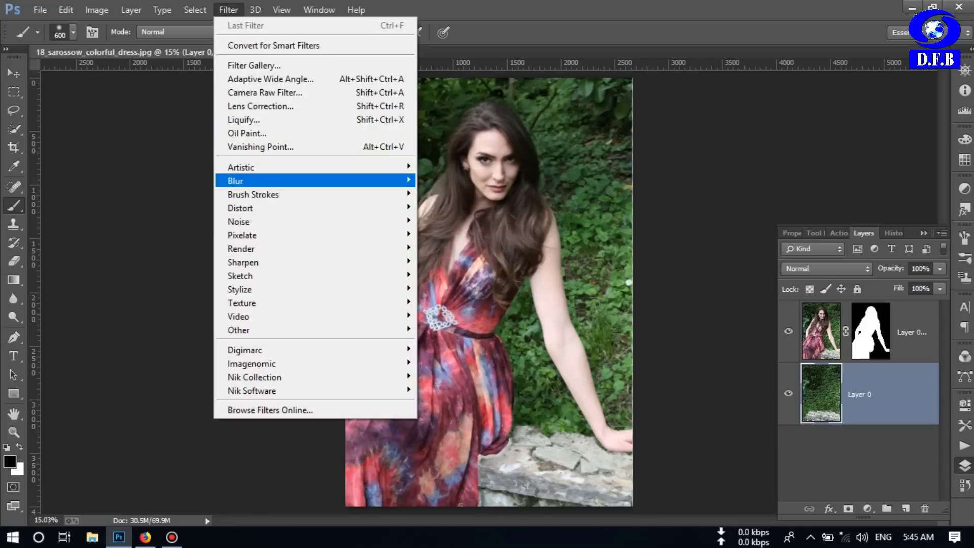
{"action": "mouse_move", "coordinate": [355, 181]}
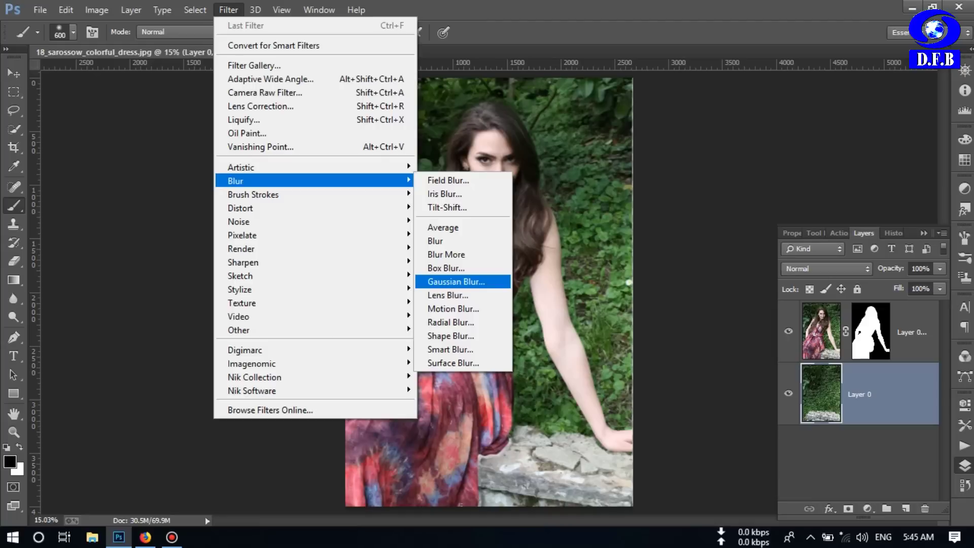
{"action": "left_click", "coordinate": [448, 207]}
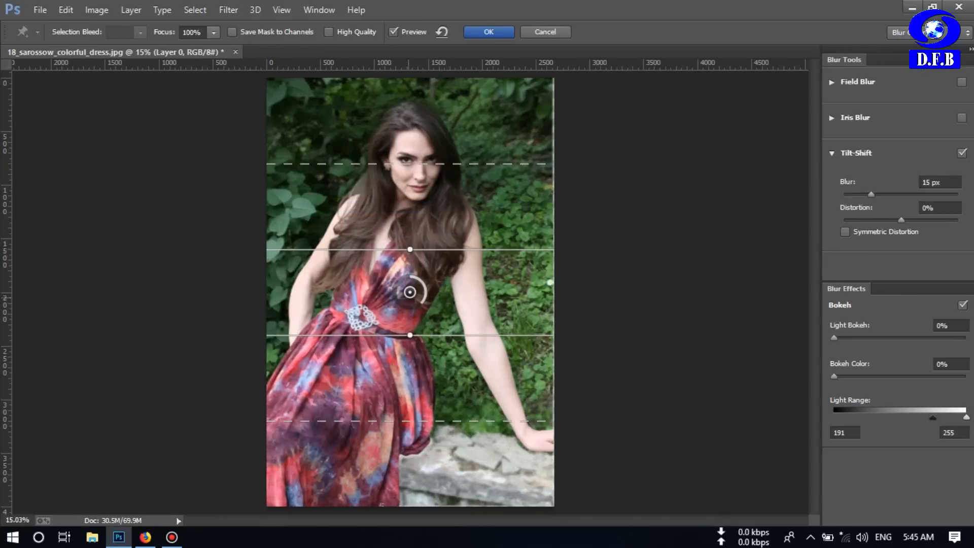
{"action": "left_click_drag", "start_coordinate": [410, 292], "coordinate": [427, 492]}
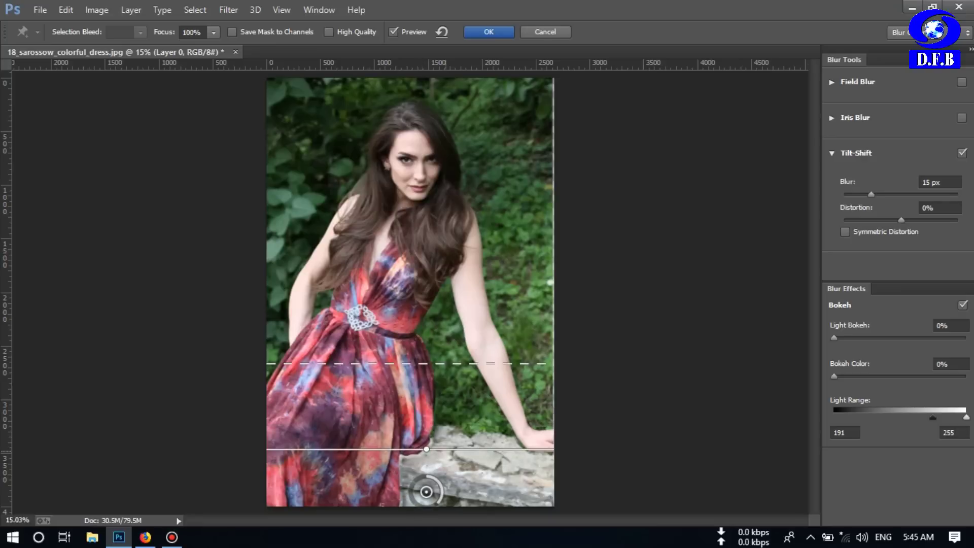
{"action": "left_click_drag", "start_coordinate": [446, 450], "coordinate": [445, 432]}
{"action": "left_click_drag", "start_coordinate": [436, 346], "coordinate": [435, 397]}
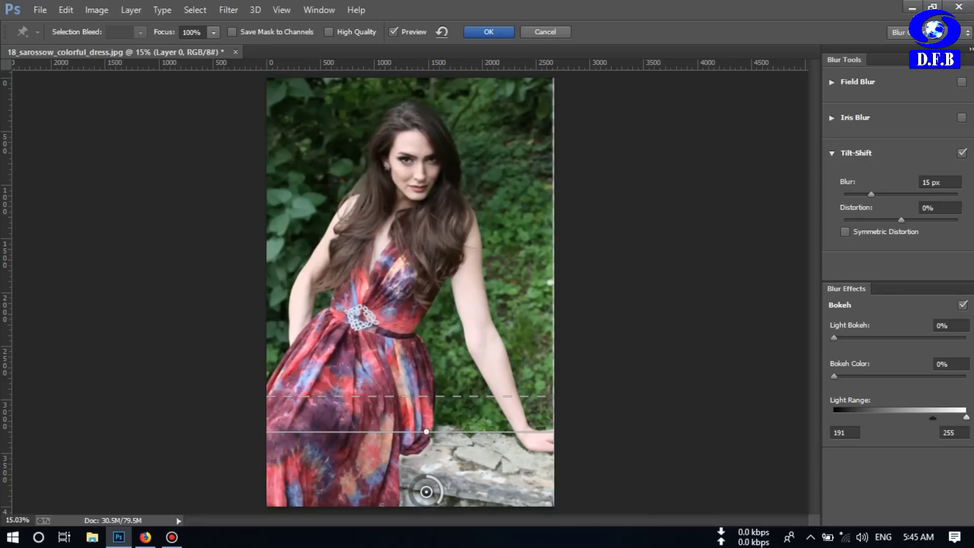
{"action": "left_click_drag", "start_coordinate": [871, 195], "coordinate": [887, 195]}
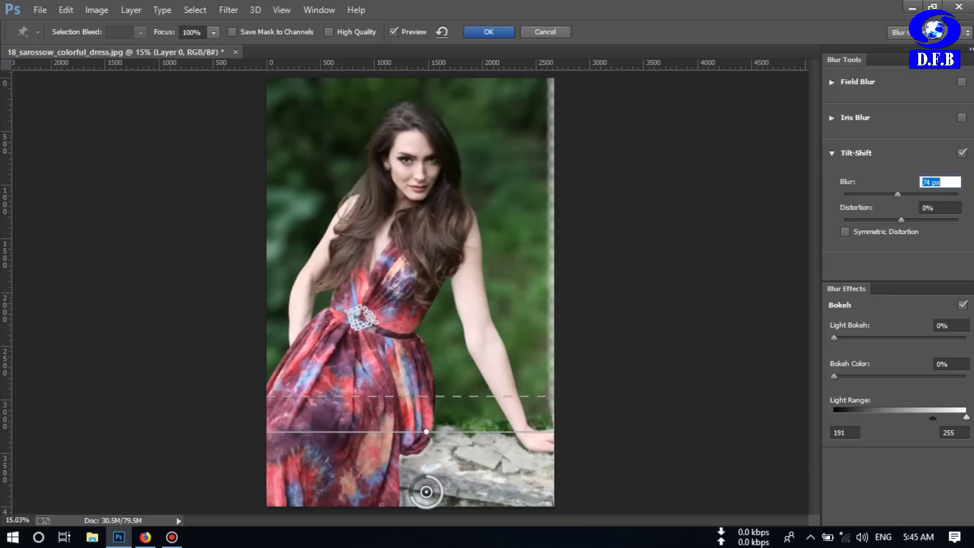
{"action": "left_click_drag", "start_coordinate": [898, 195], "coordinate": [873, 195]}
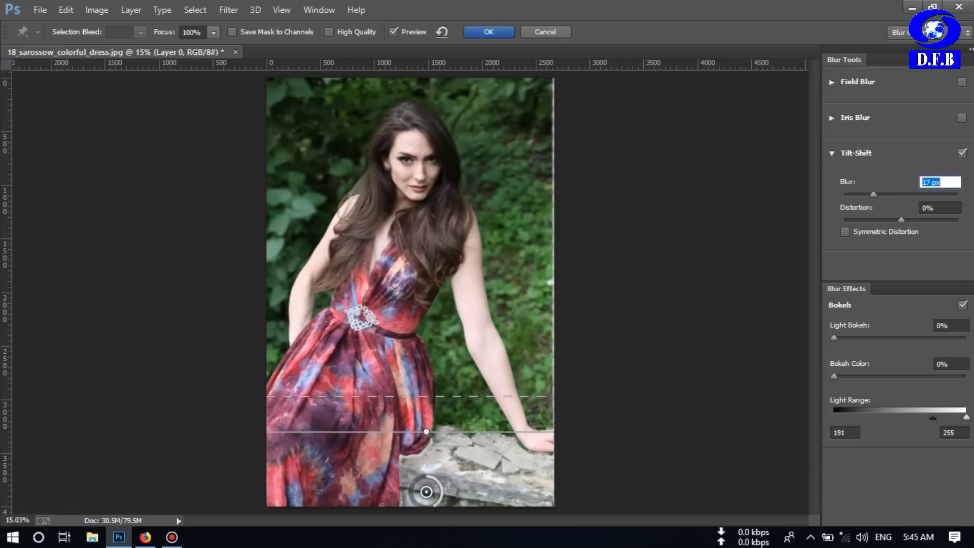
{"action": "key", "text": "Return"}
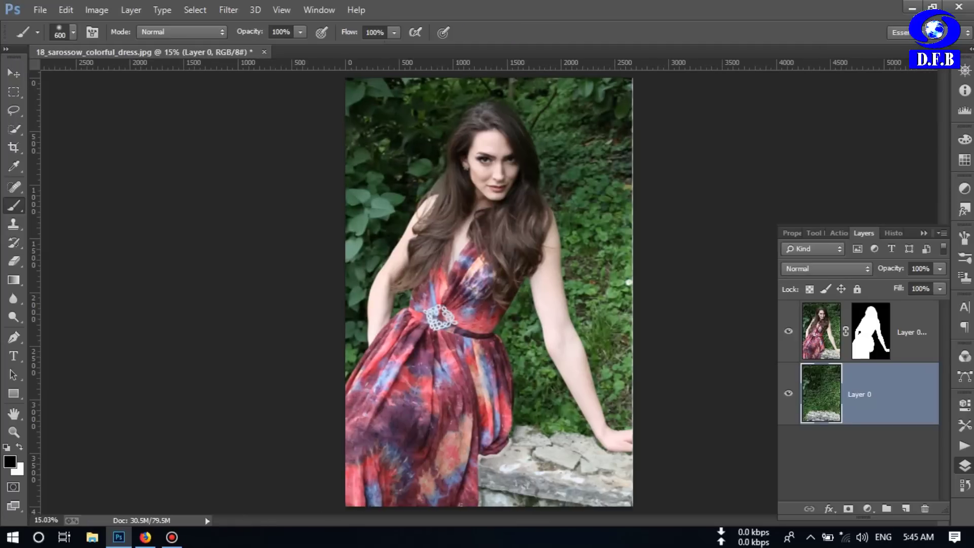
{"action": "left_click", "coordinate": [857, 289]}
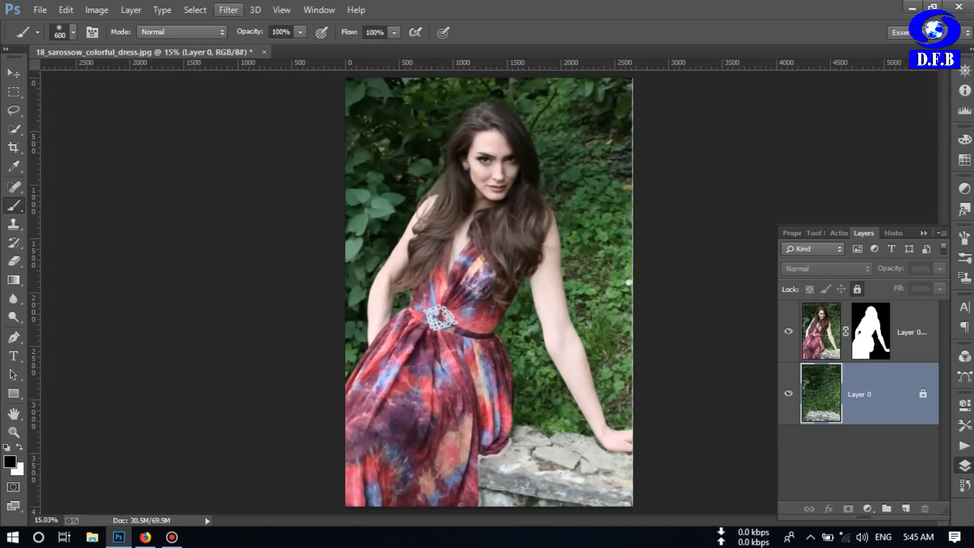
{"action": "left_click", "coordinate": [229, 10]}
{"action": "left_click", "coordinate": [229, 10]}
{"action": "left_click", "coordinate": [912, 332]}
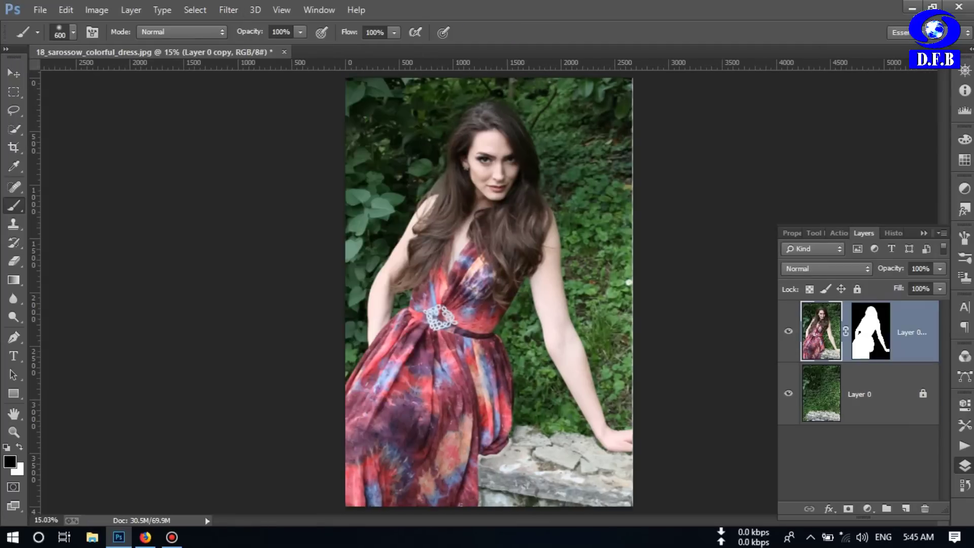
{"action": "left_click", "coordinate": [889, 394]}
{"action": "left_click", "coordinate": [858, 289]}
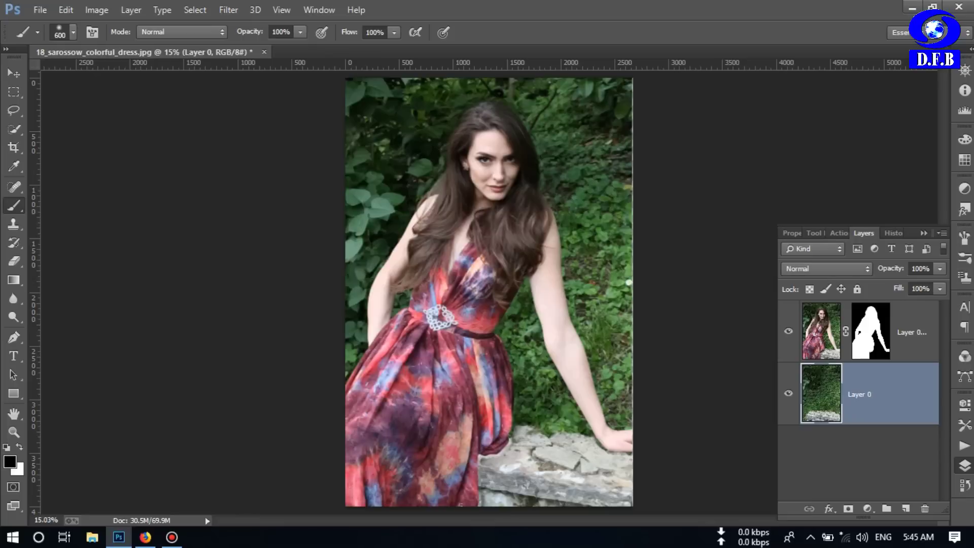
Add a Solid Color fill layer in white (ffffff) and place it below Layer 0
{"action": "left_click", "coordinate": [867, 509]}
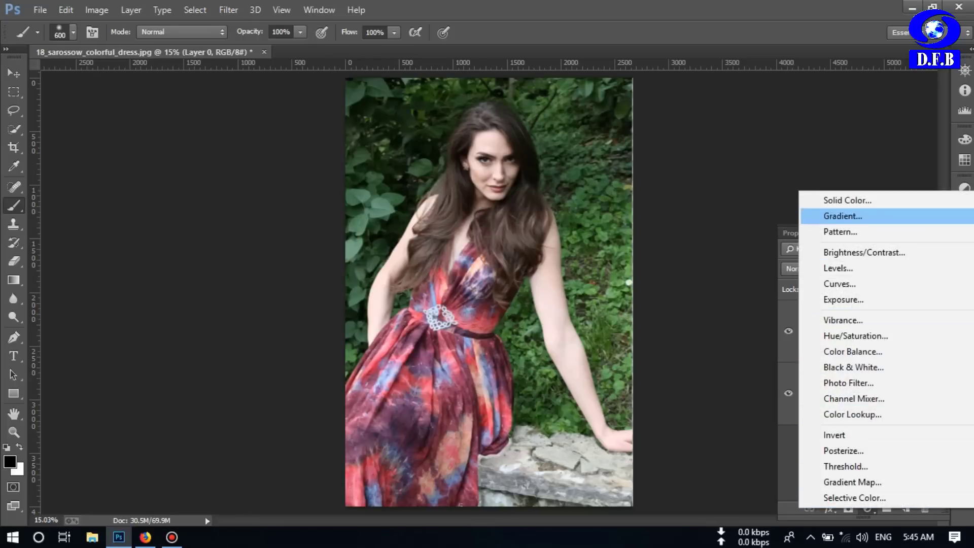
{"action": "left_click", "coordinate": [848, 200]}
{"action": "type", "text": "ffffff"}
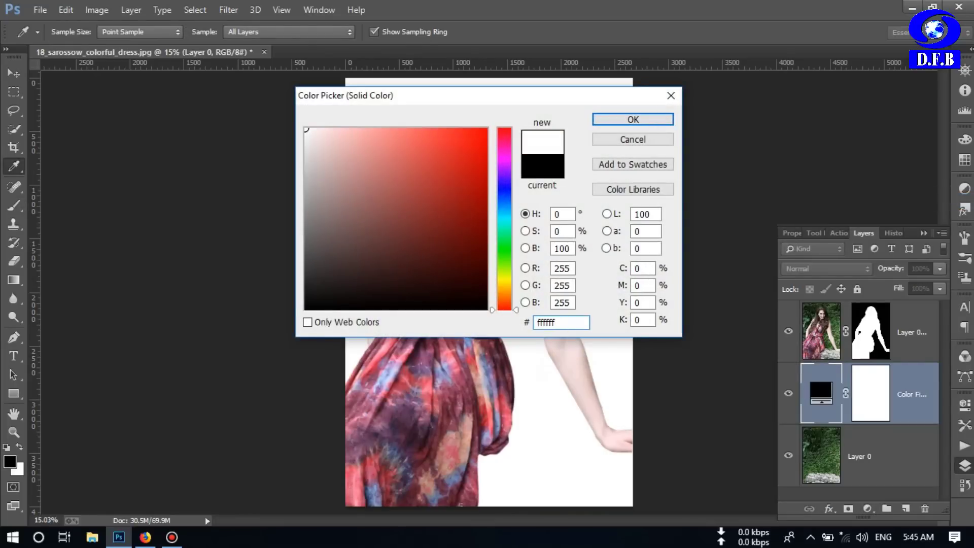
{"action": "left_click", "coordinate": [635, 118]}
{"action": "left_click_drag", "start_coordinate": [912, 396], "coordinate": [913, 483]}
Try to enlarge Layer 0 slightly beyond the canvas's upper-right corner with Free Transform
{"action": "left_click", "coordinate": [898, 399]}
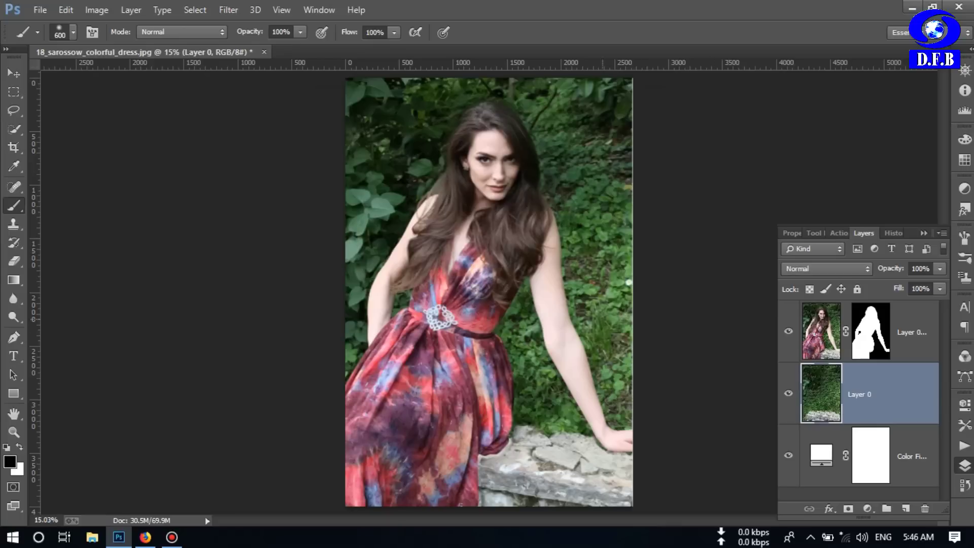
{"action": "key", "text": "v"}
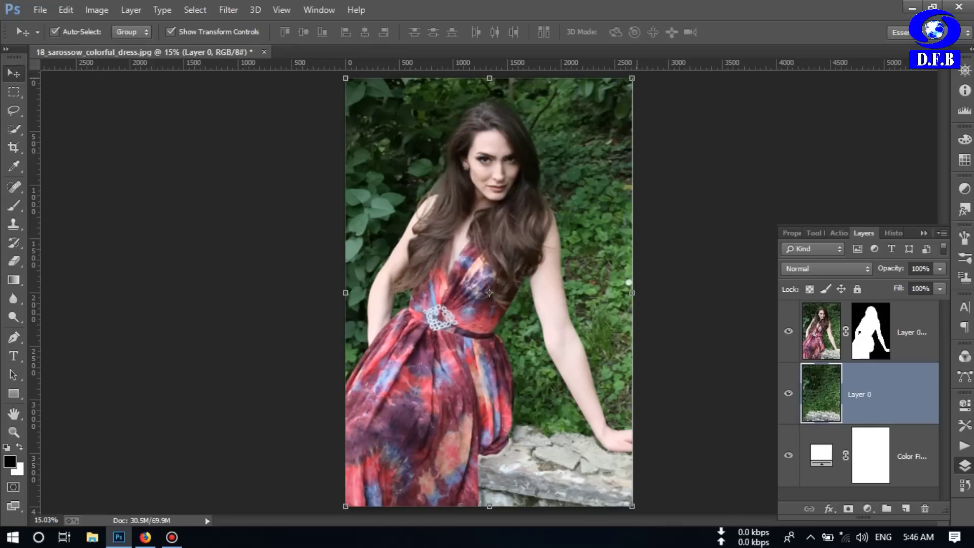
{"action": "key", "text": "ctrl+t"}
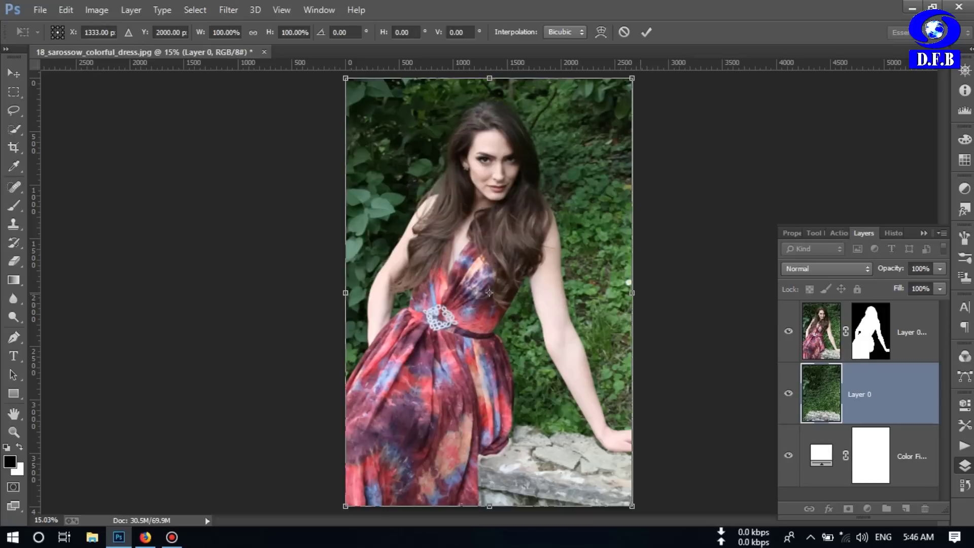
{"action": "key", "text": "Right"}
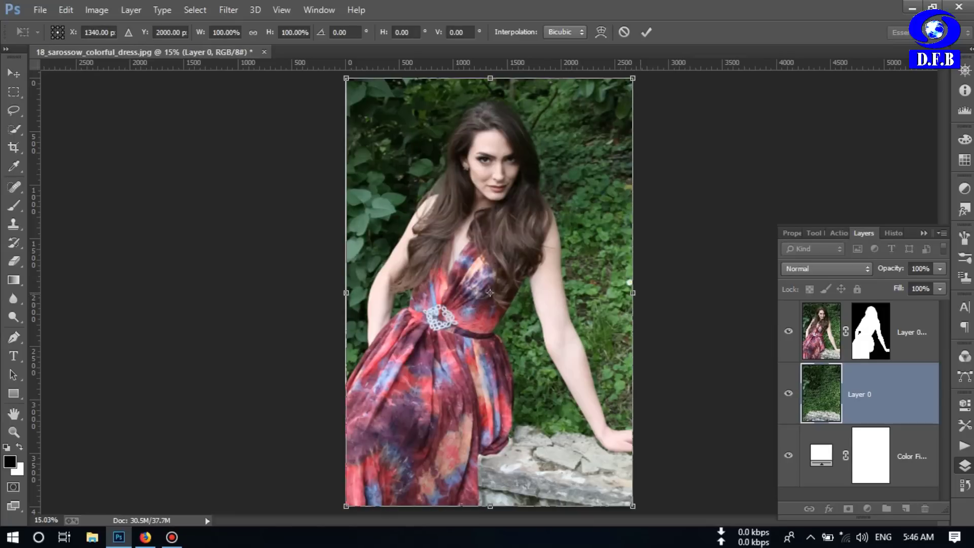
{"action": "key", "text": "Left"}
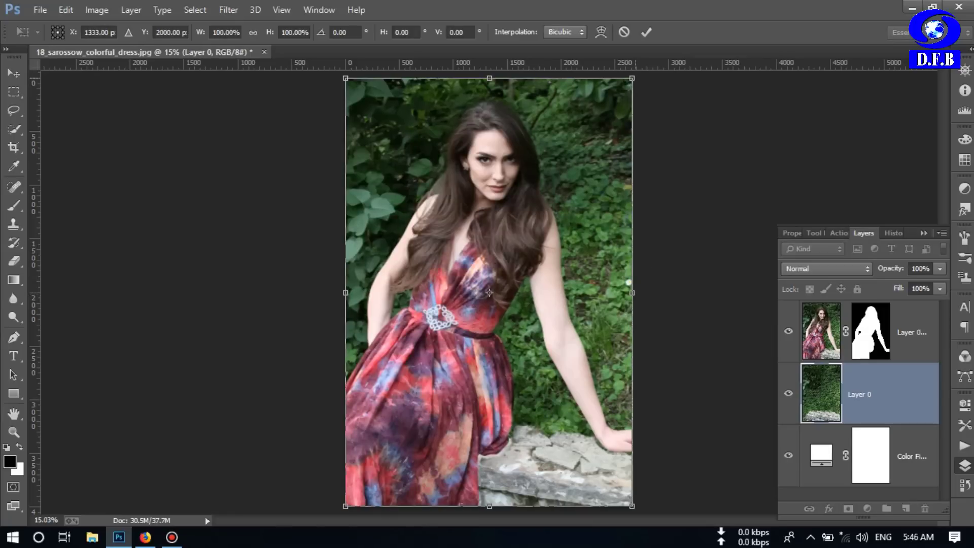
{"action": "left_click_drag", "start_coordinate": [632, 78], "coordinate": [634, 75]}
{"action": "left_click", "coordinate": [646, 32]}
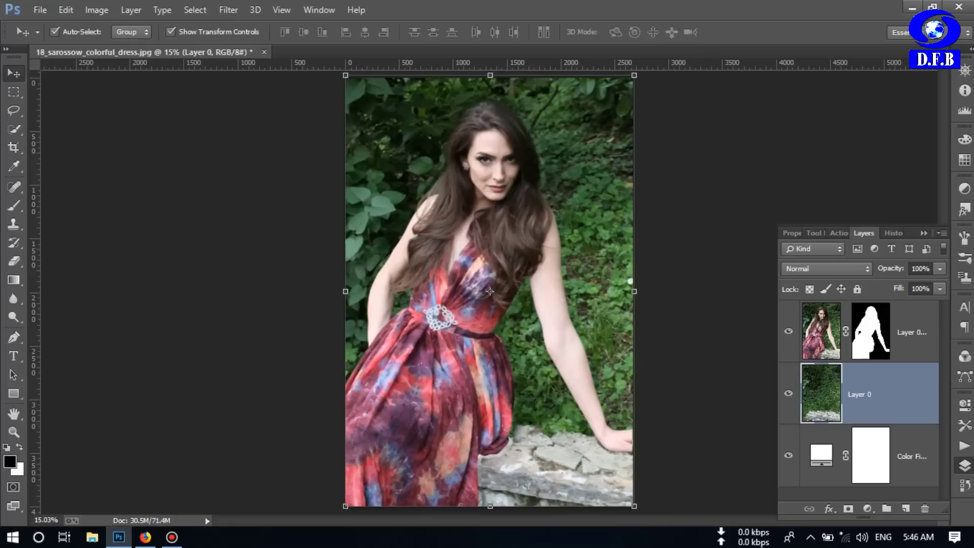
{"action": "left_click", "coordinate": [912, 457]}
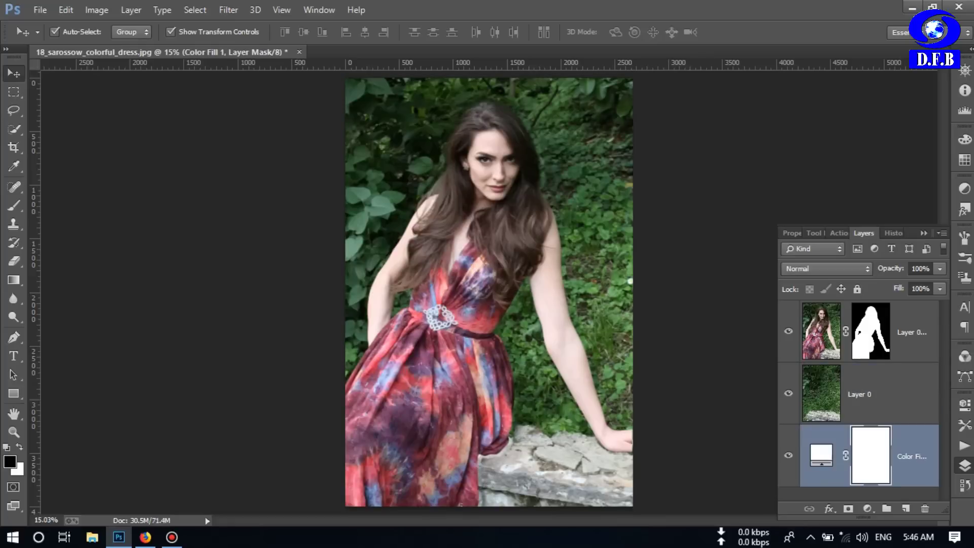
Start a Tilt-Shift blur on Layer 0 and move its focus centre down onto the stone ledge
{"action": "left_click", "coordinate": [859, 395]}
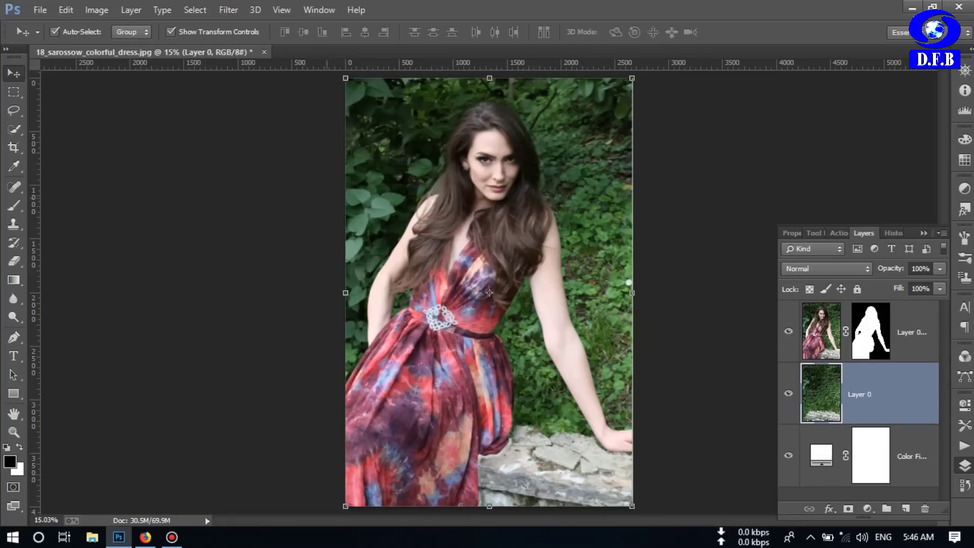
{"action": "left_click", "coordinate": [229, 10]}
{"action": "key", "text": "Up"}
{"action": "key", "text": "Up"}
{"action": "key", "text": "Up"}
{"action": "key", "text": "Right"}
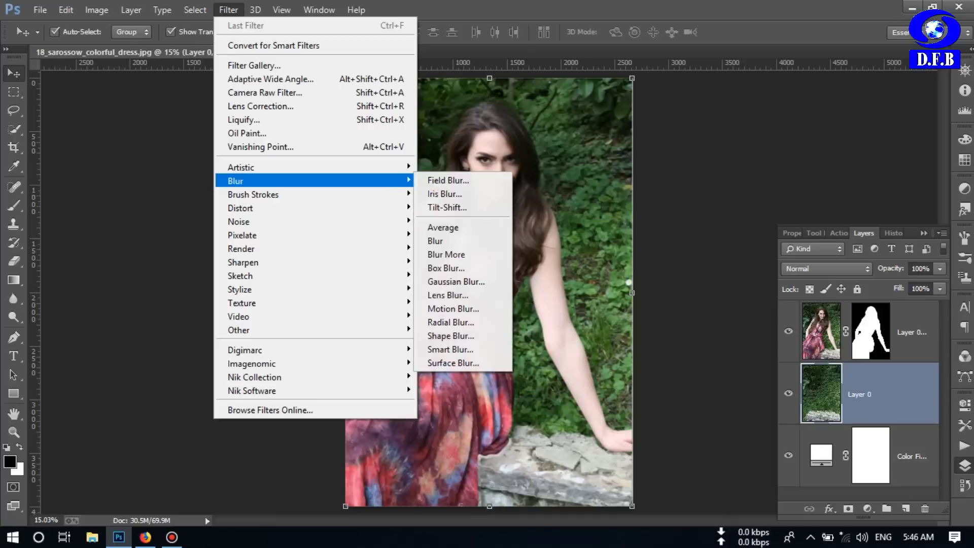
{"action": "key", "text": "Down"}
{"action": "key", "text": "Down"}
{"action": "key", "text": "Down"}
{"action": "key", "text": "Up"}
{"action": "key", "text": "Return"}
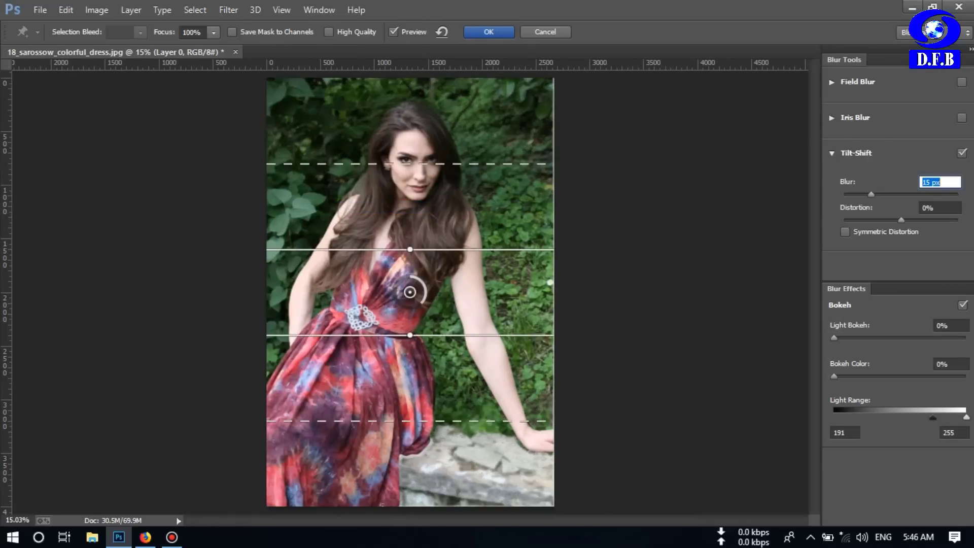
{"action": "left_click_drag", "start_coordinate": [423, 303], "coordinate": [415, 427]}
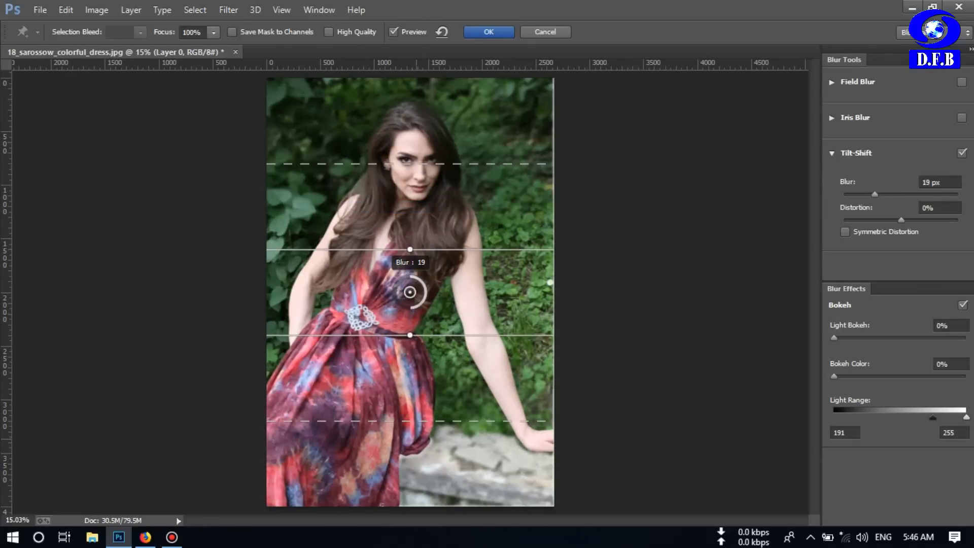
{"action": "left_click_drag", "start_coordinate": [410, 292], "coordinate": [430, 489]}
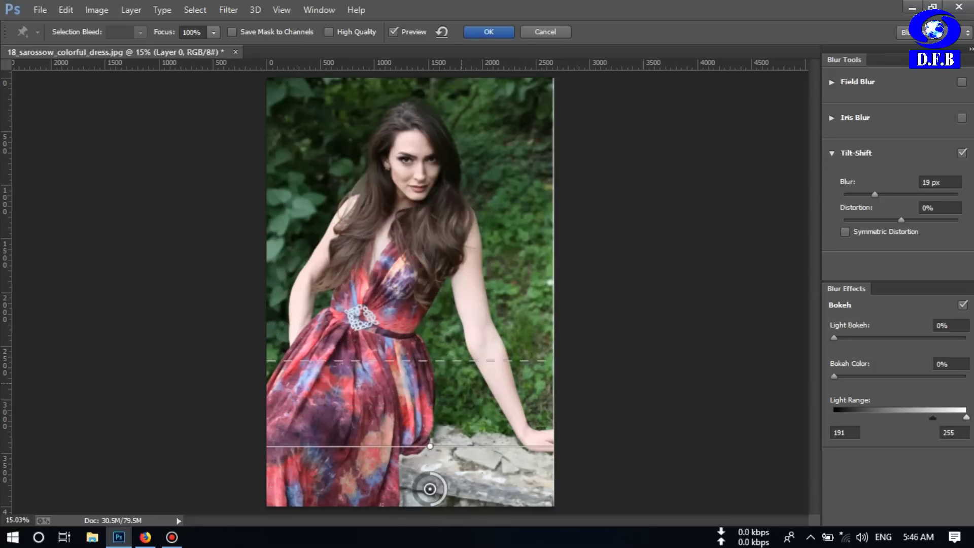
Narrow the Tilt-Shift transition above the ledge, raise the focus line slightly, and apply the blur at 35 px
{"action": "left_click_drag", "start_coordinate": [491, 361], "coordinate": [508, 400]}
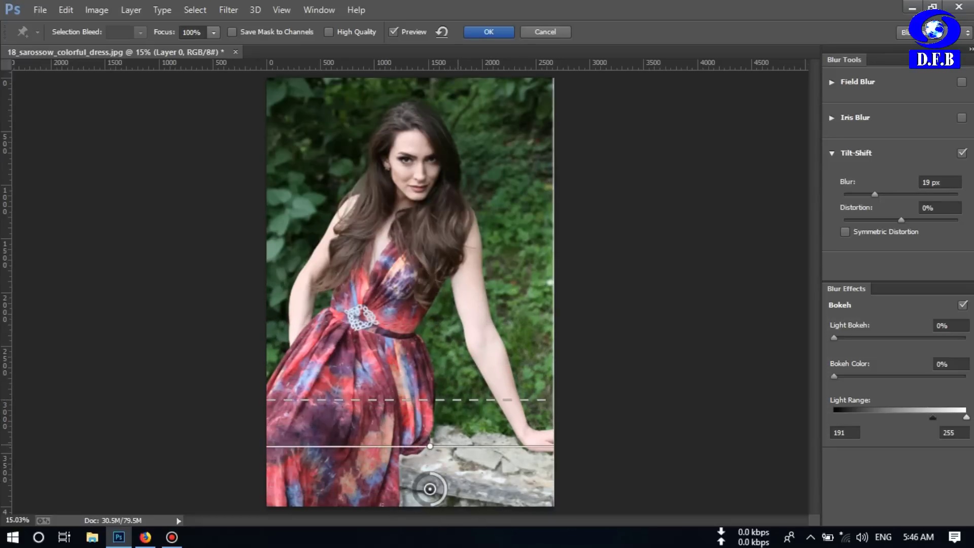
{"action": "left_click_drag", "start_coordinate": [430, 447], "coordinate": [429, 437]}
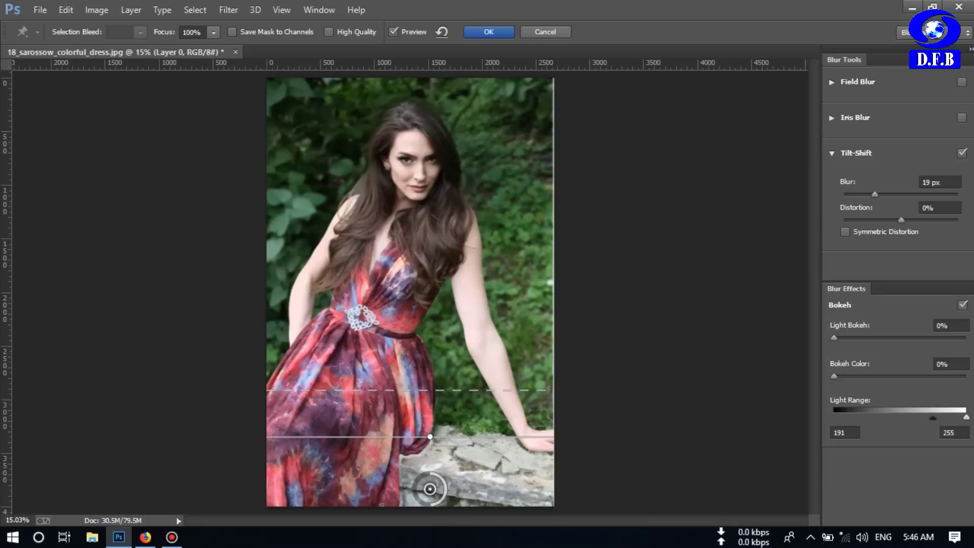
{"action": "left_click_drag", "start_coordinate": [875, 195], "coordinate": [881, 195]}
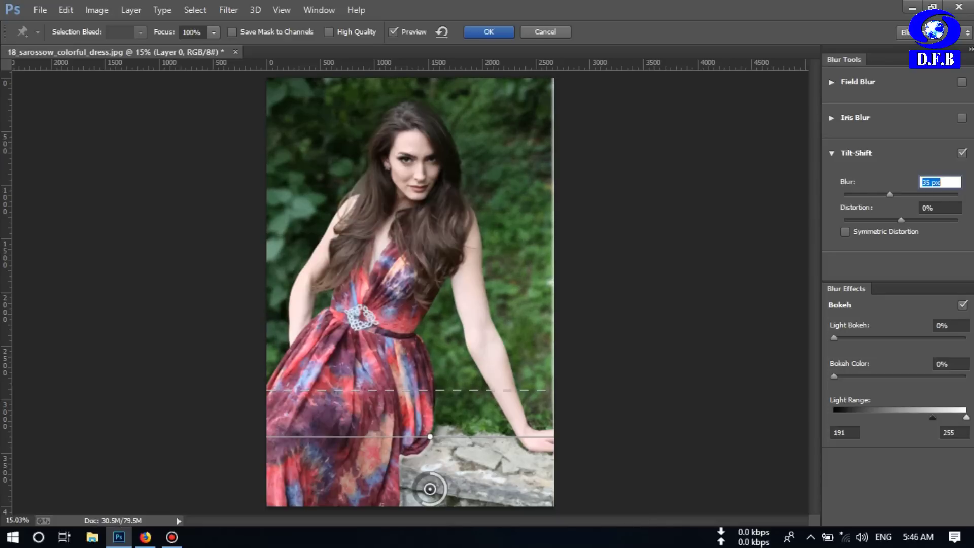
{"action": "scroll", "coordinate": [940, 182], "scroll_direction": "up", "scroll_amount": 5}
{"action": "key", "text": "Return"}
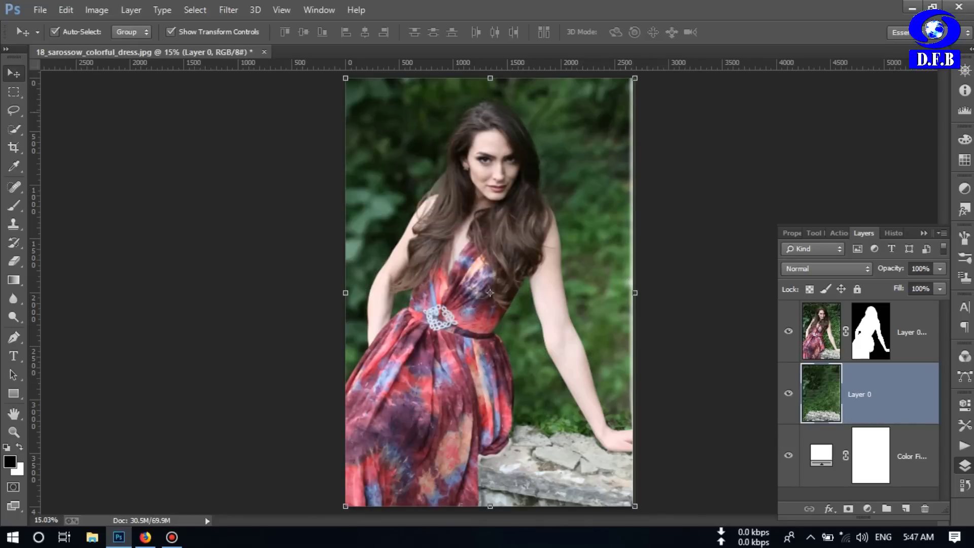
Replace the pale strip along the photo's right edge above the hand on Layer 0 with a Content-Aware fill, then deselect
{"action": "key", "text": "m"}
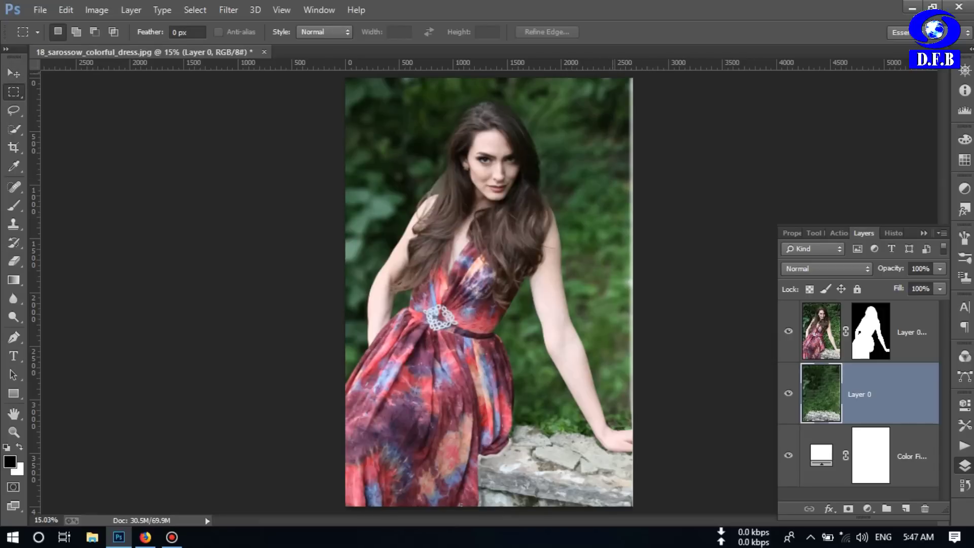
{"action": "left_click_drag", "start_coordinate": [612, 78], "coordinate": [731, 390]}
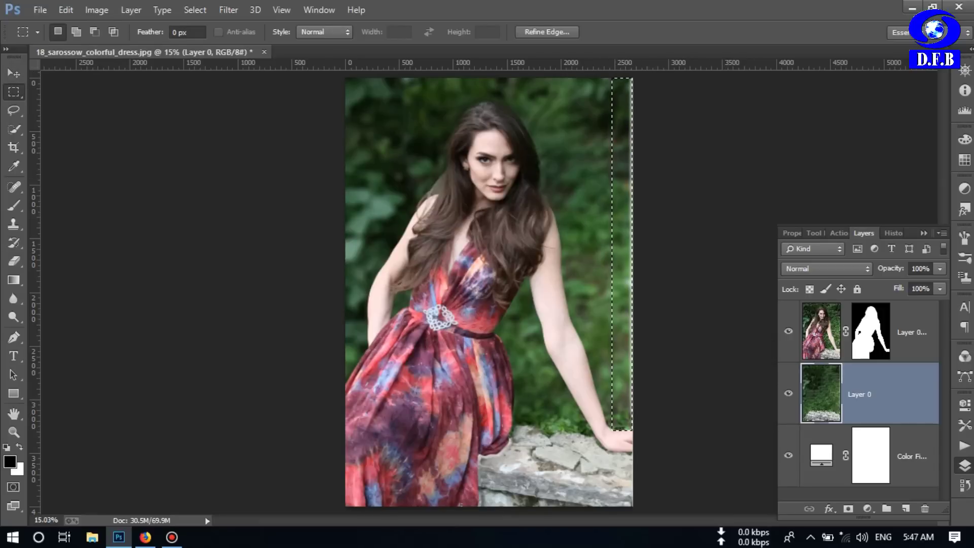
{"action": "left_click", "coordinate": [66, 9]}
{"action": "left_click", "coordinate": [130, 198]}
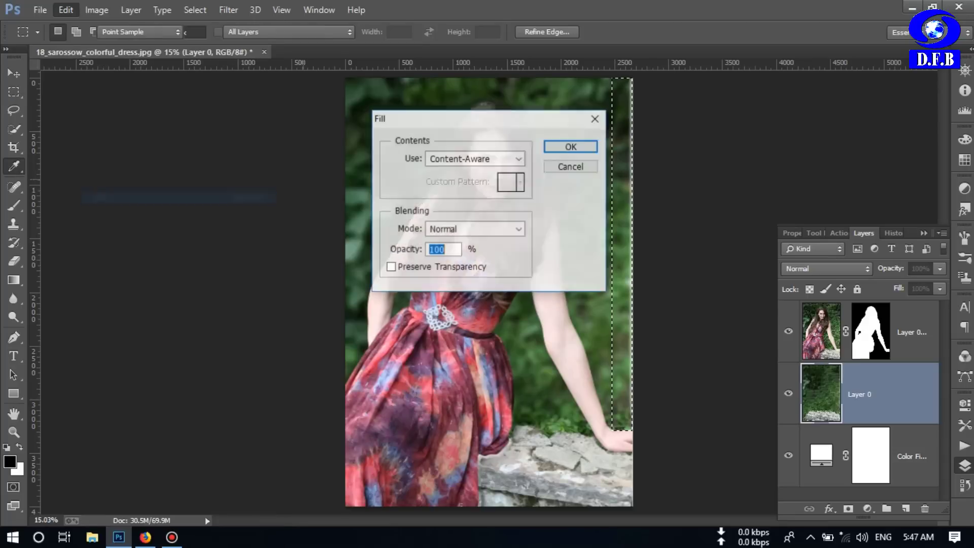
{"action": "key", "text": "Return"}
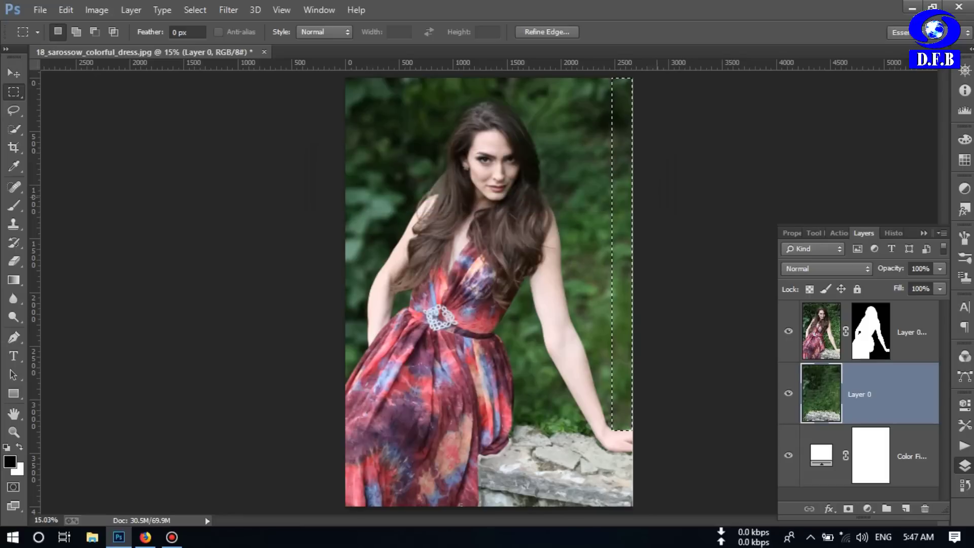
{"action": "key", "text": "ctrl+d"}
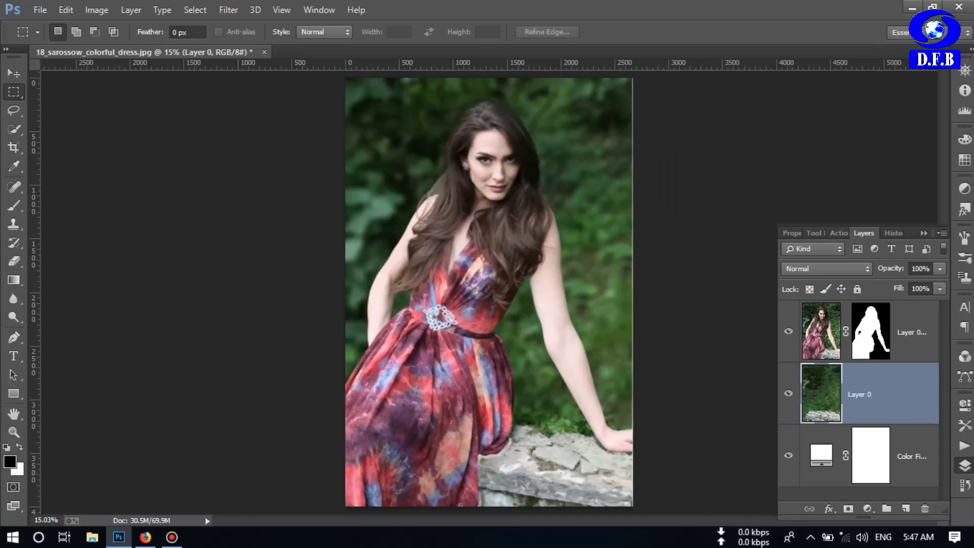
Set up the Brush with white at 70% opacity for painting on the mask of Layer 0 copy
{"action": "left_click", "coordinate": [871, 331]}
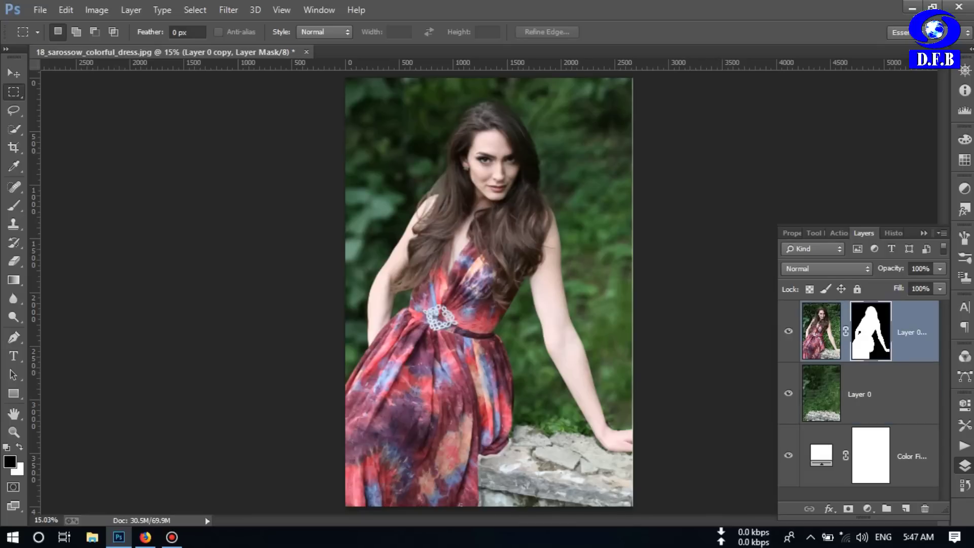
{"action": "right_click", "coordinate": [14, 206]}
{"action": "left_click", "coordinate": [73, 207]}
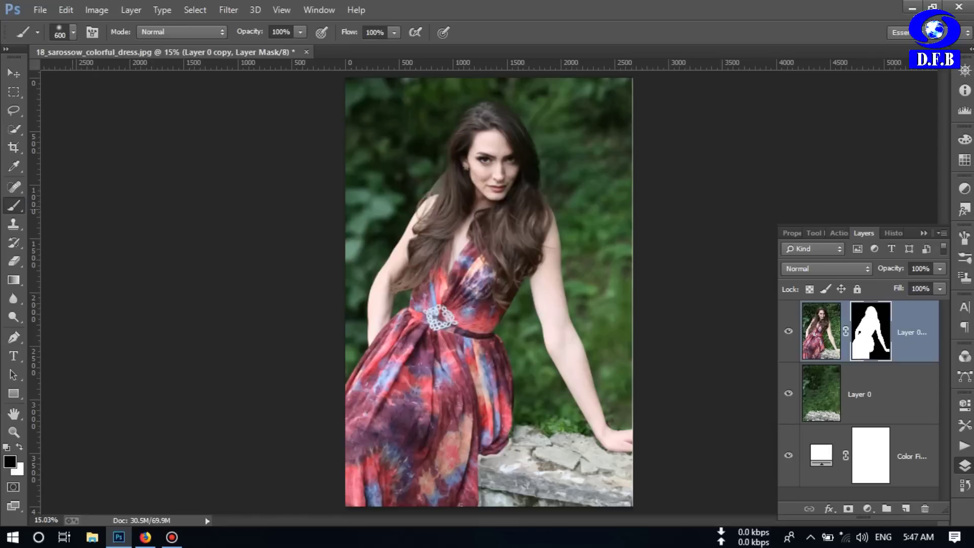
{"action": "key", "text": "x"}
{"action": "left_click", "coordinate": [73, 32]}
{"action": "left_click", "coordinate": [74, 32]}
{"action": "left_click", "coordinate": [301, 32]}
{"action": "left_click_drag", "start_coordinate": [300, 47], "coordinate": [279, 47]}
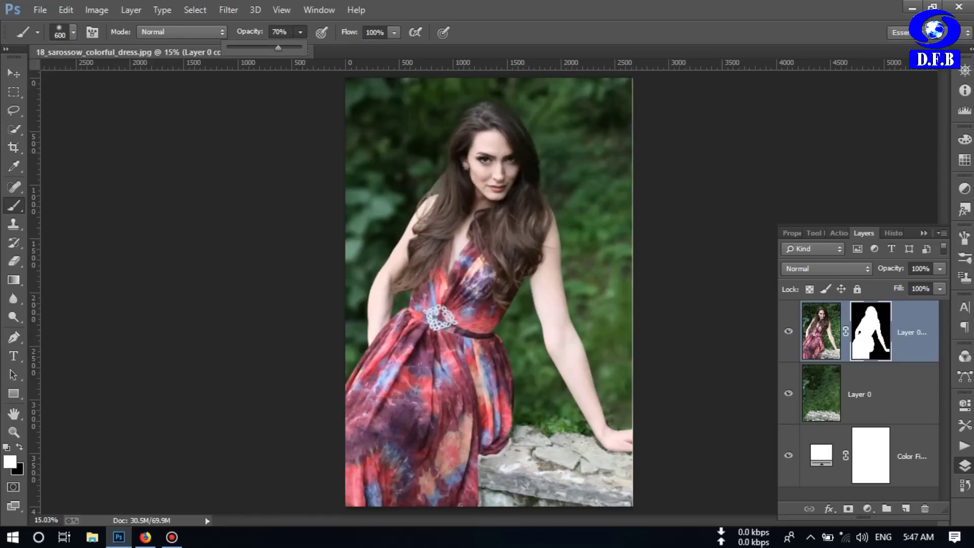
Paint the mask along the stone ledge beneath the woman's hand with a 250 px brush
{"action": "key", "text": "bracketleft"}
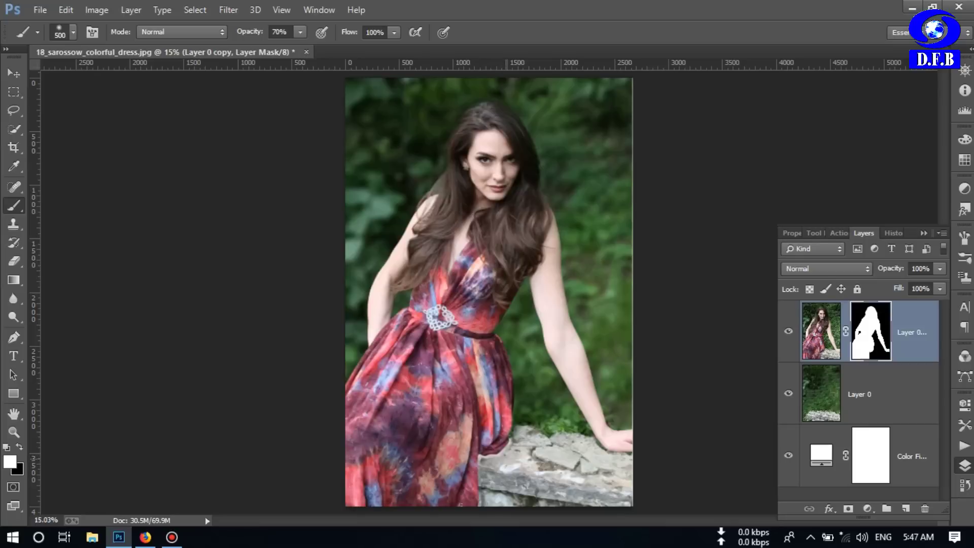
{"action": "key", "text": "bracketleft"}
{"action": "key", "text": "bracketleft"}
{"action": "key", "text": "bracketleft"}
{"action": "left_click", "coordinate": [601, 446]}
{"action": "left_click", "coordinate": [605, 449]}
{"action": "left_click", "coordinate": [613, 452]}
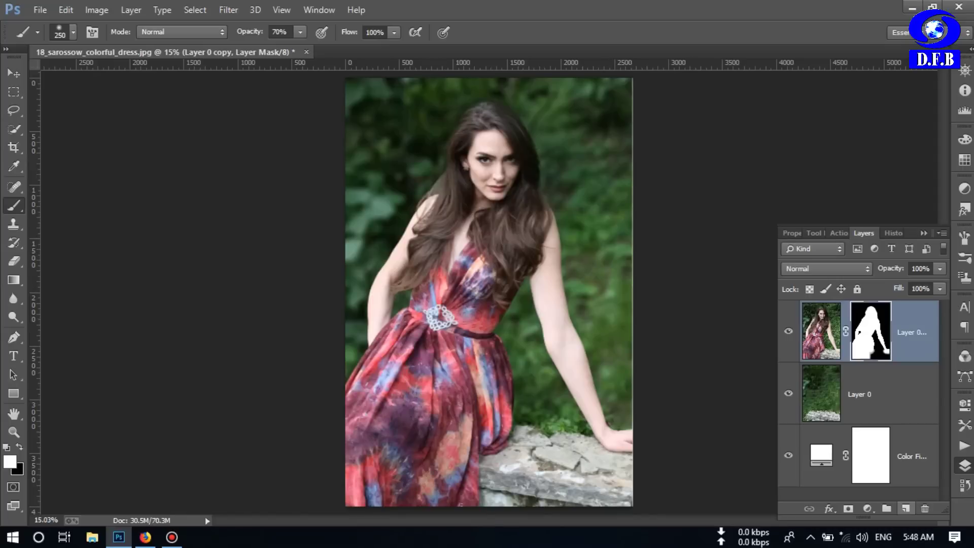
Add a new layer on top and fill it with the merged RGB image using Apply Image
{"action": "left_click", "coordinate": [906, 509]}
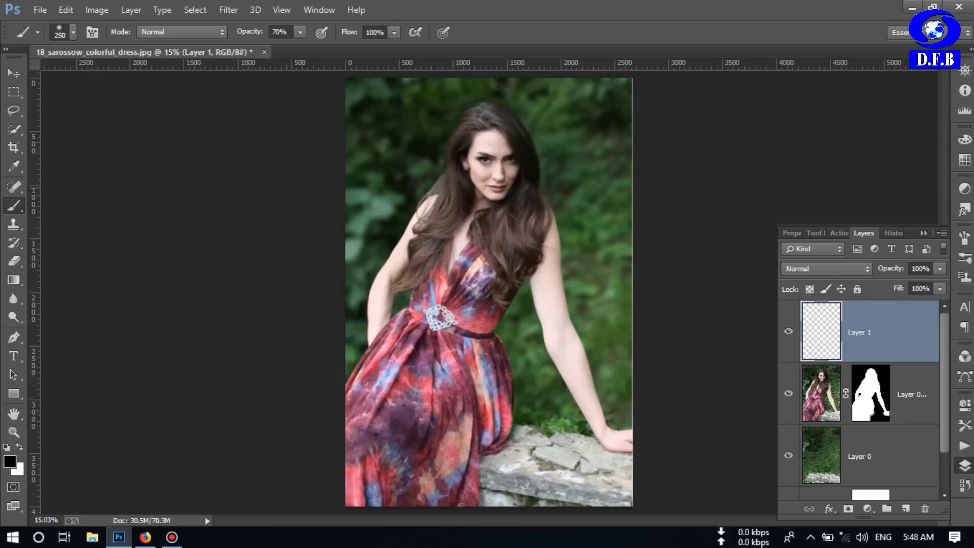
{"action": "left_click", "coordinate": [96, 10]}
{"action": "left_click", "coordinate": [117, 213]}
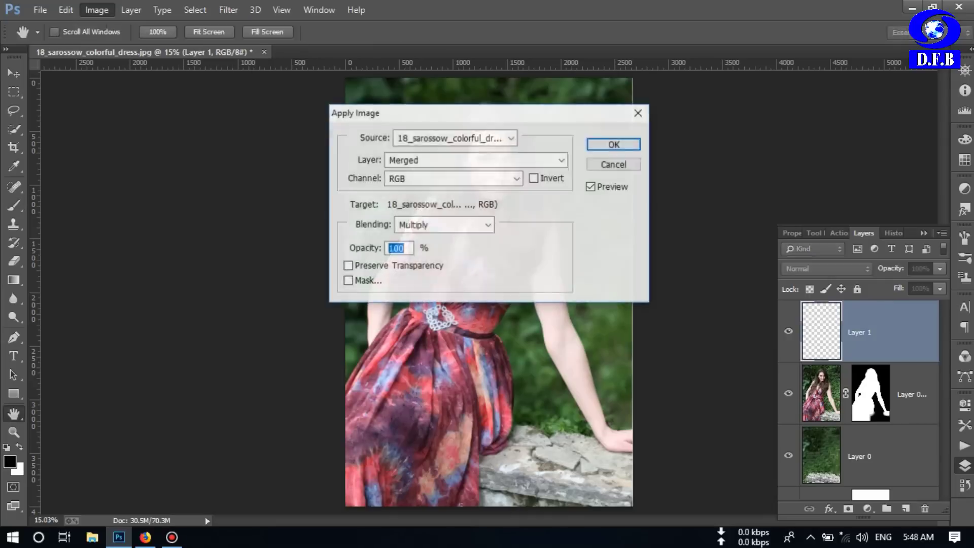
{"action": "key", "text": "Return"}
{"action": "key", "text": "b"}
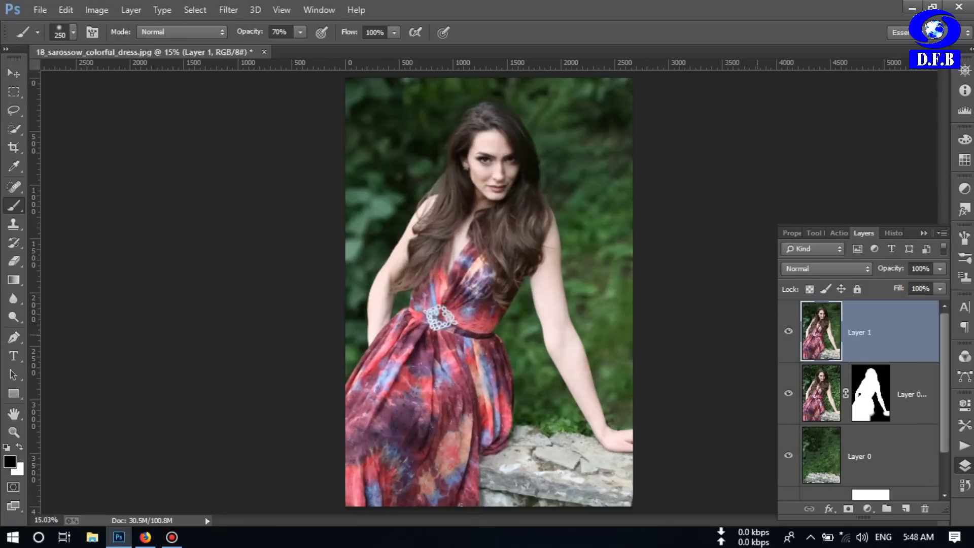
Open the Camera Raw filter on Layer 1 and set Contrast to +12 and Clarity to +11, leaving Temperature at 0
{"action": "left_click", "coordinate": [229, 10]}
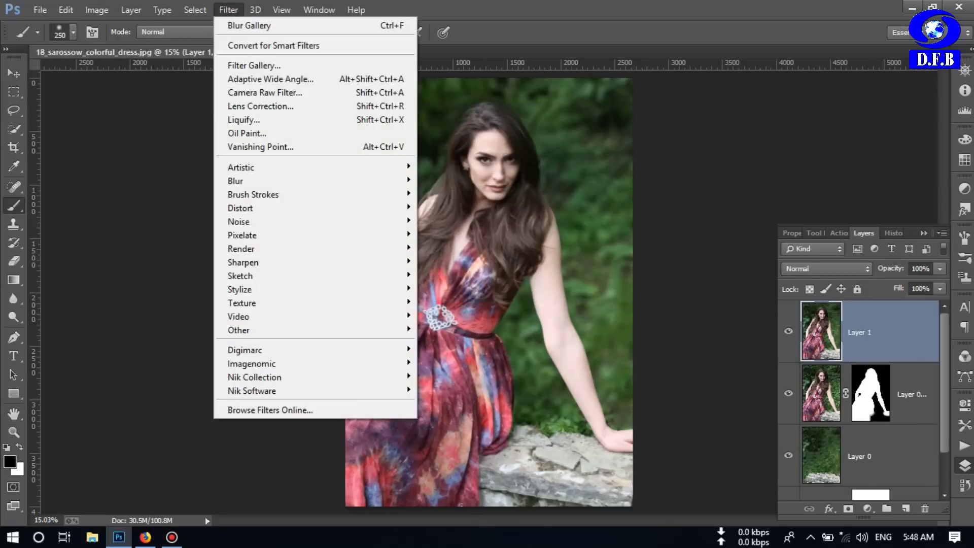
{"action": "left_click", "coordinate": [261, 106]}
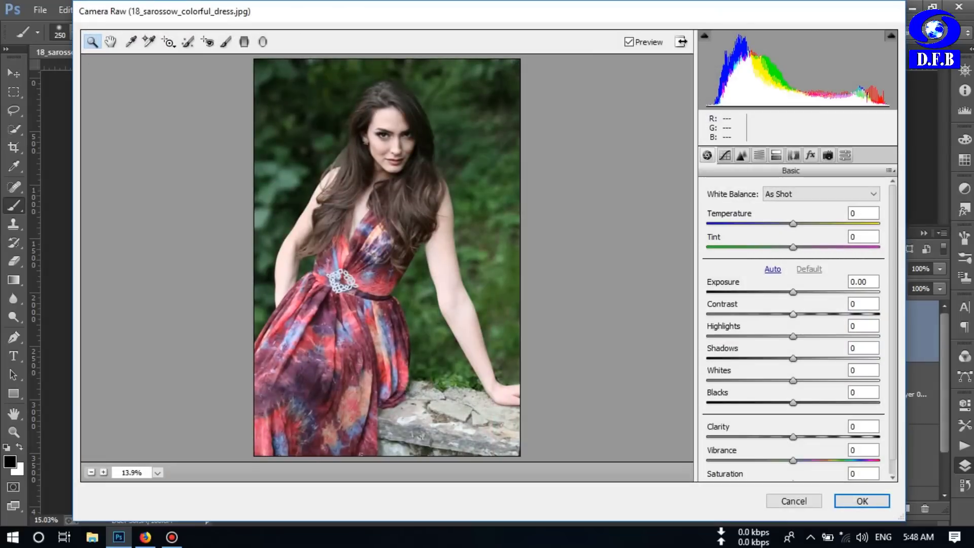
{"action": "left_click_drag", "start_coordinate": [793, 314], "coordinate": [803, 314]}
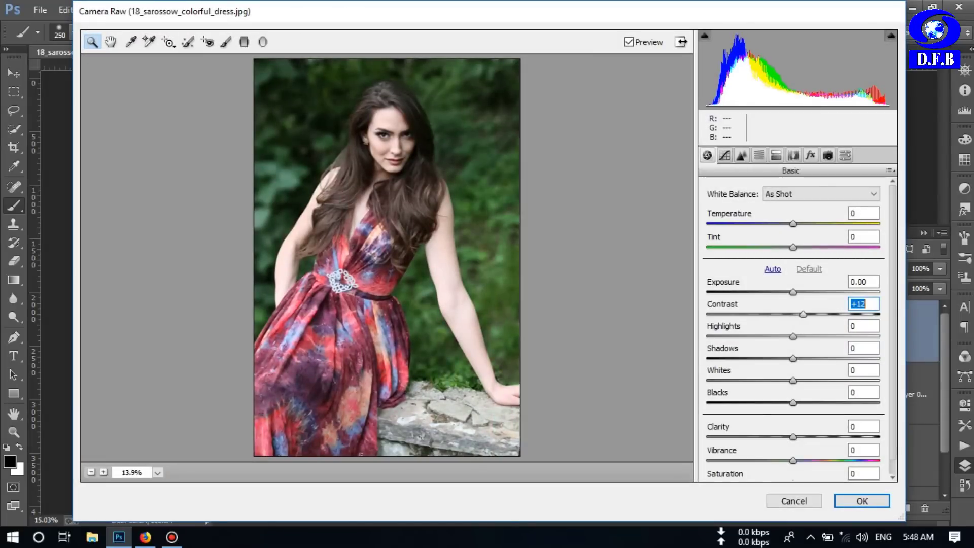
{"action": "left_click_drag", "start_coordinate": [793, 223], "coordinate": [787, 223]}
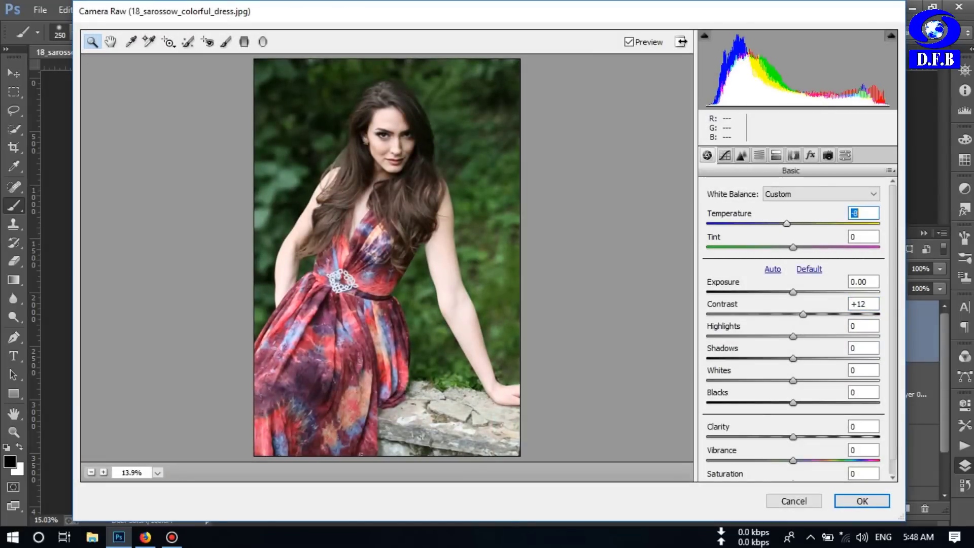
{"action": "double_click", "coordinate": [787, 223]}
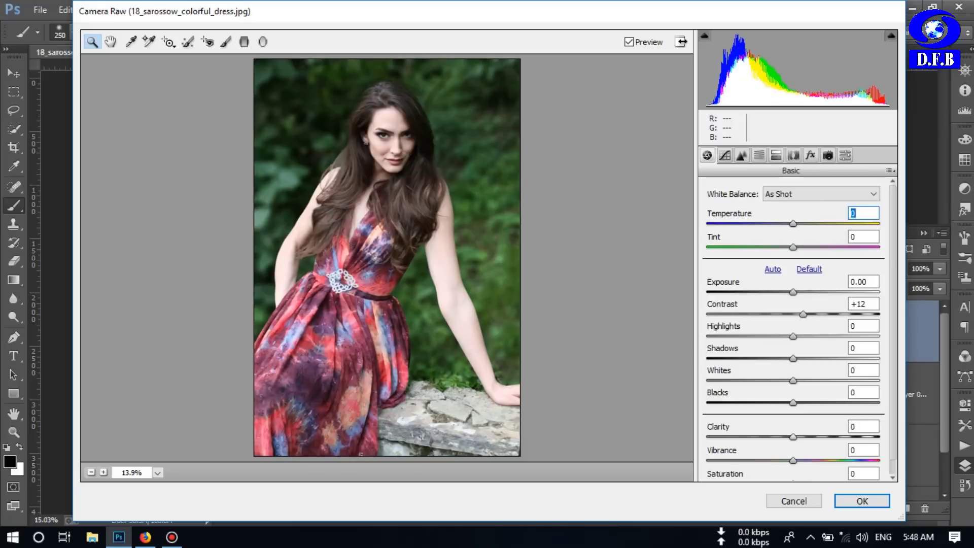
{"action": "left_click_drag", "start_coordinate": [794, 437], "coordinate": [802, 437]}
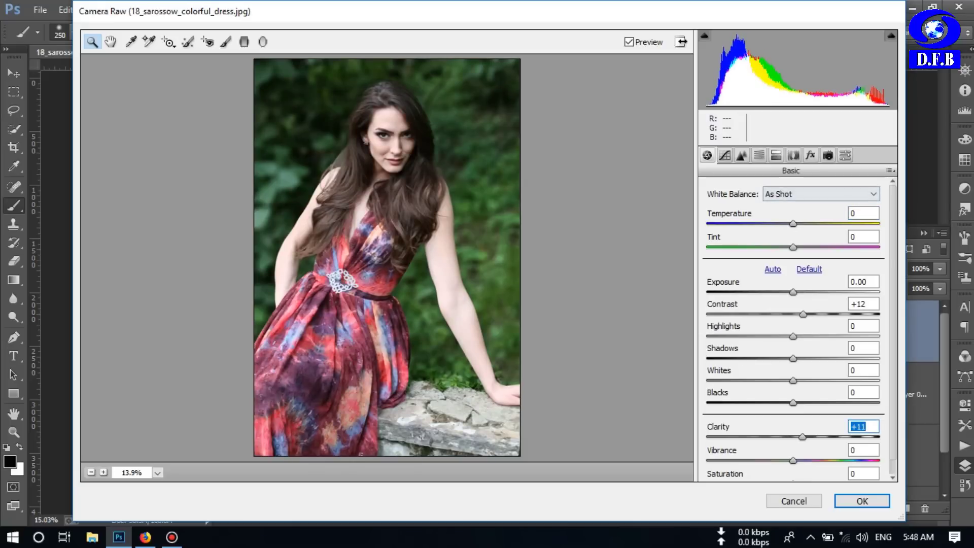
Mute and darken the greens with the HSL adjustments, add a slight dark post-crop vignette, and apply Camera Raw
{"action": "left_click", "coordinate": [759, 155]}
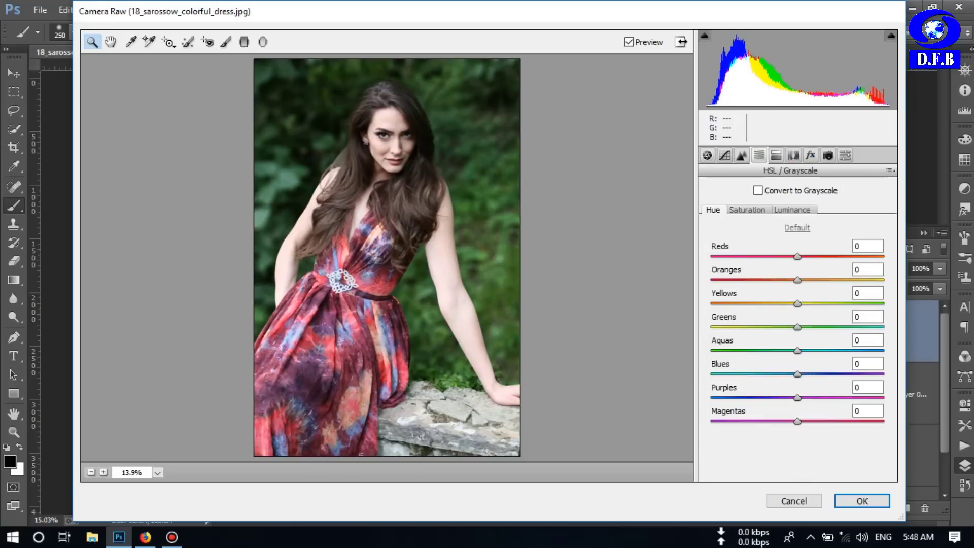
{"action": "left_click", "coordinate": [793, 210]}
{"action": "left_click_drag", "start_coordinate": [798, 280], "coordinate": [781, 327]}
{"action": "left_click", "coordinate": [747, 209]}
{"action": "left_click", "coordinate": [811, 155]}
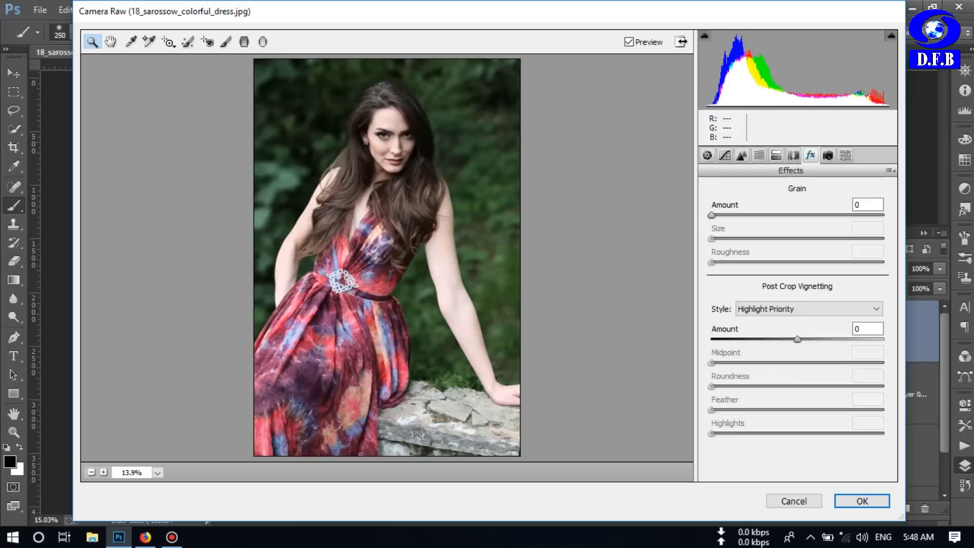
{"action": "left_click_drag", "start_coordinate": [797, 339], "coordinate": [789, 339]}
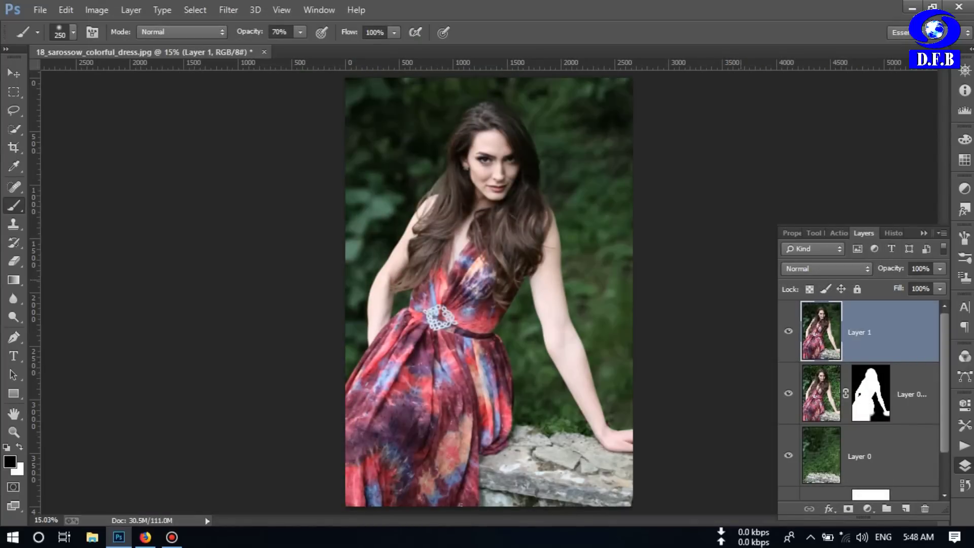
Add a Brightness/Contrast adjustment layer above Layer 1 with Brightness set to 5
{"action": "left_click", "coordinate": [868, 508]}
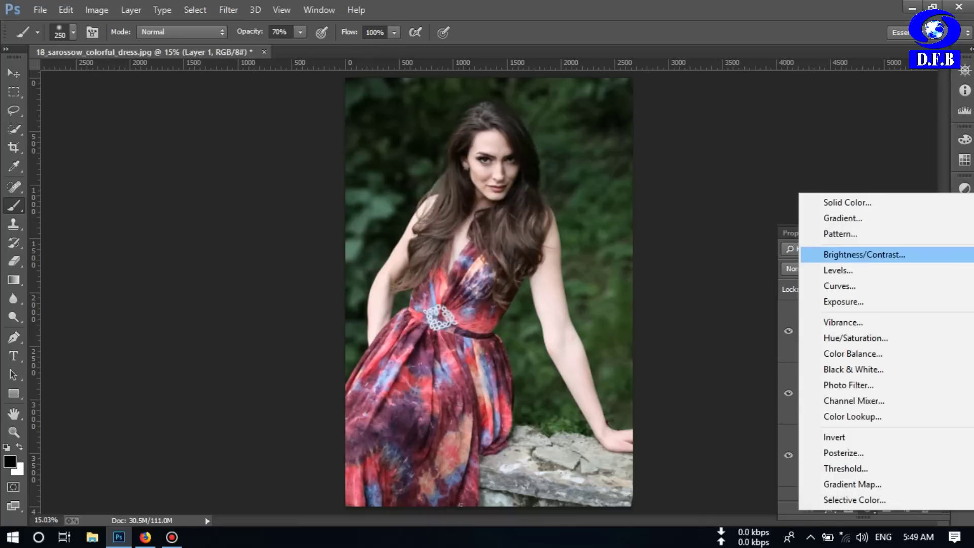
{"action": "left_click", "coordinate": [864, 254]}
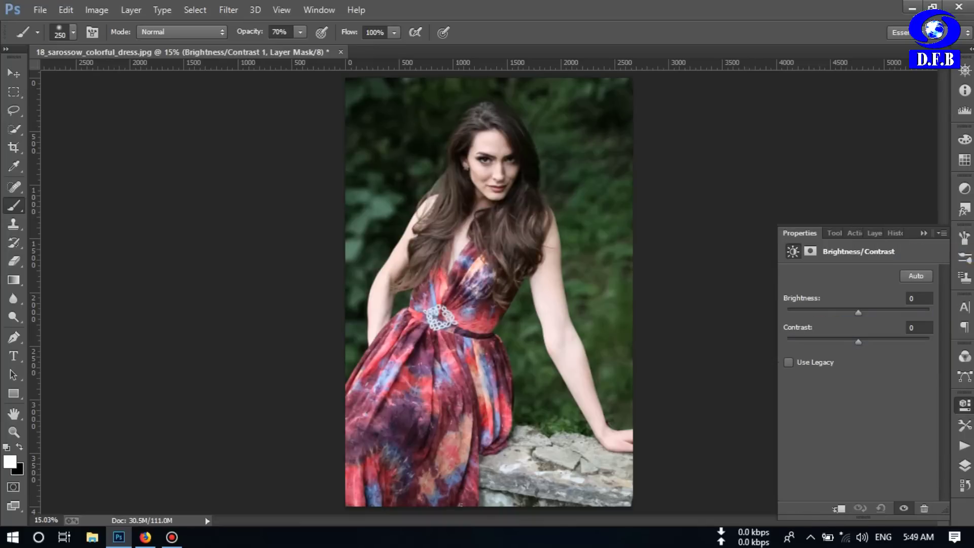
{"action": "mouse_move", "coordinate": [859, 313]}
{"action": "left_mouse_down"}
{"action": "mouse_move", "coordinate": [848, 313]}
{"action": "mouse_move", "coordinate": [861, 312]}
{"action": "left_mouse_up"}
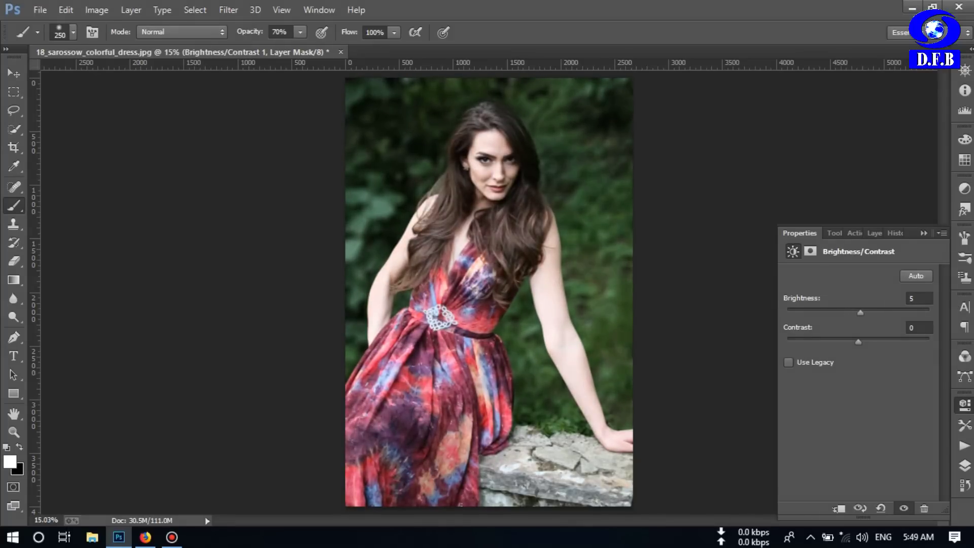
{"action": "left_click", "coordinate": [924, 233]}
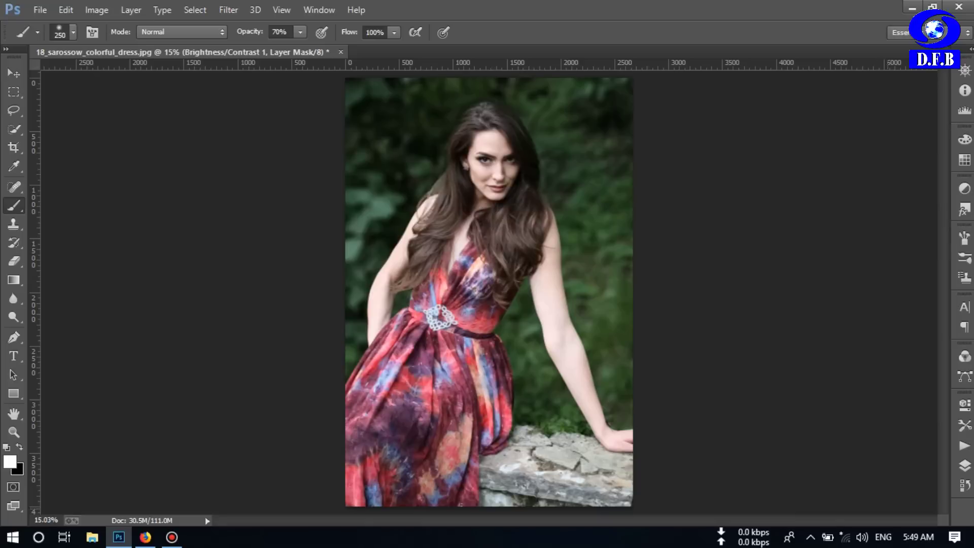
Add a Color Balance adjustment layer on top with Midtones set to +15 Cyan-Red, -7 Magenta-Green and -12 Yellow-Blue, leaving Shadows at 0
{"action": "left_click", "coordinate": [965, 466]}
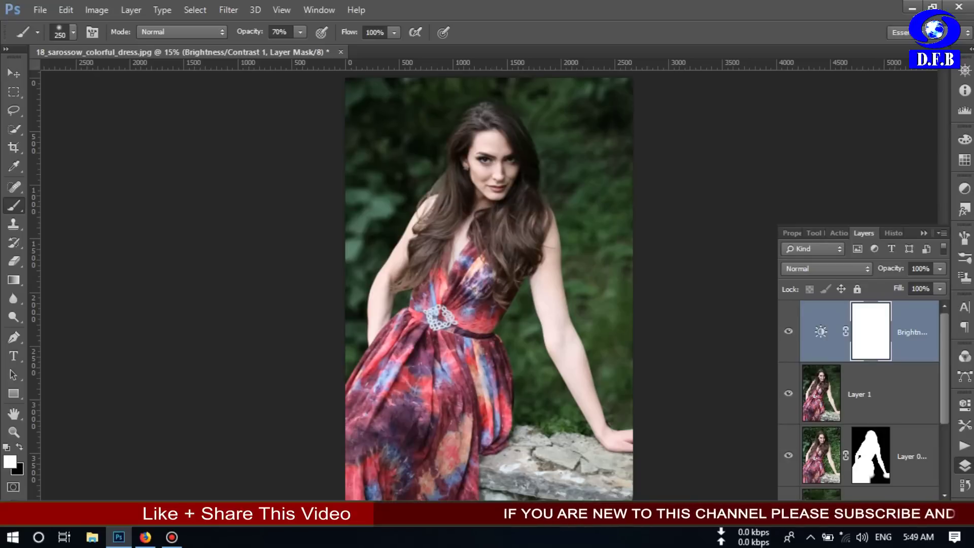
{"action": "left_click", "coordinate": [864, 508]}
{"action": "left_click", "coordinate": [858, 351]}
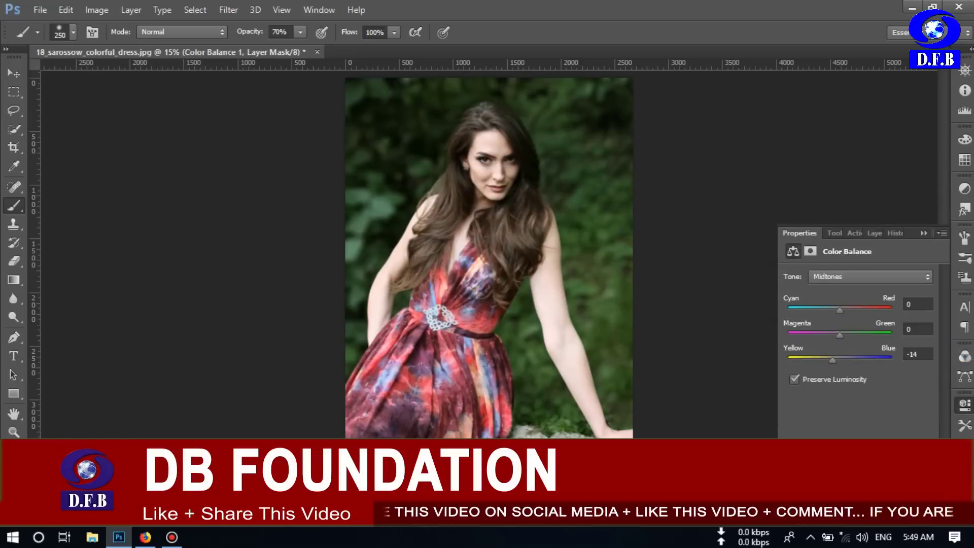
{"action": "left_click_drag", "start_coordinate": [840, 310], "coordinate": [835, 360]}
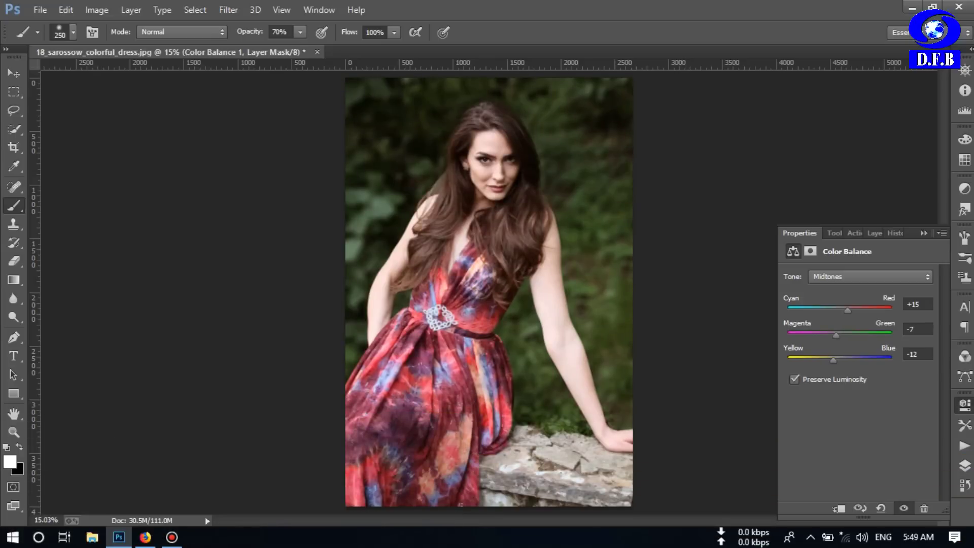
{"action": "left_click", "coordinate": [862, 278]}
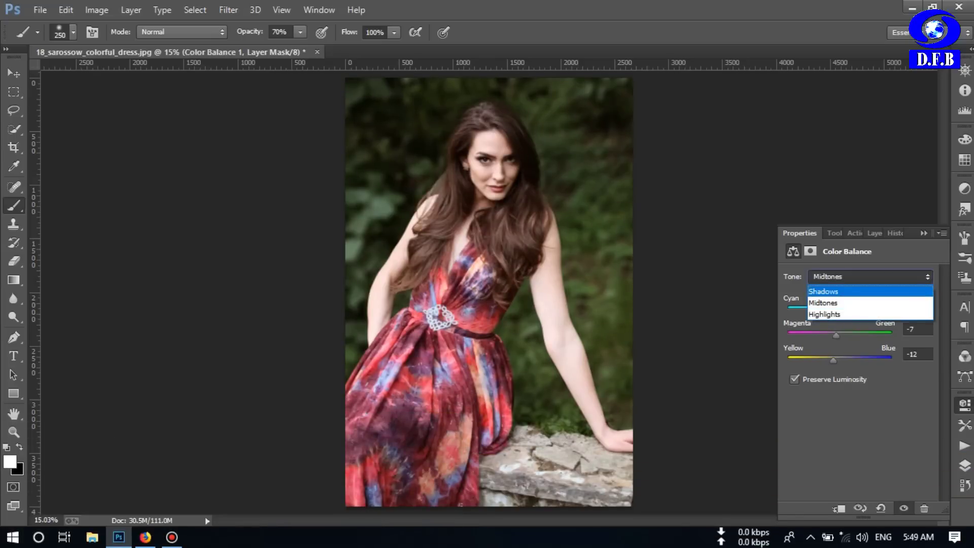
{"action": "left_click", "coordinate": [863, 292]}
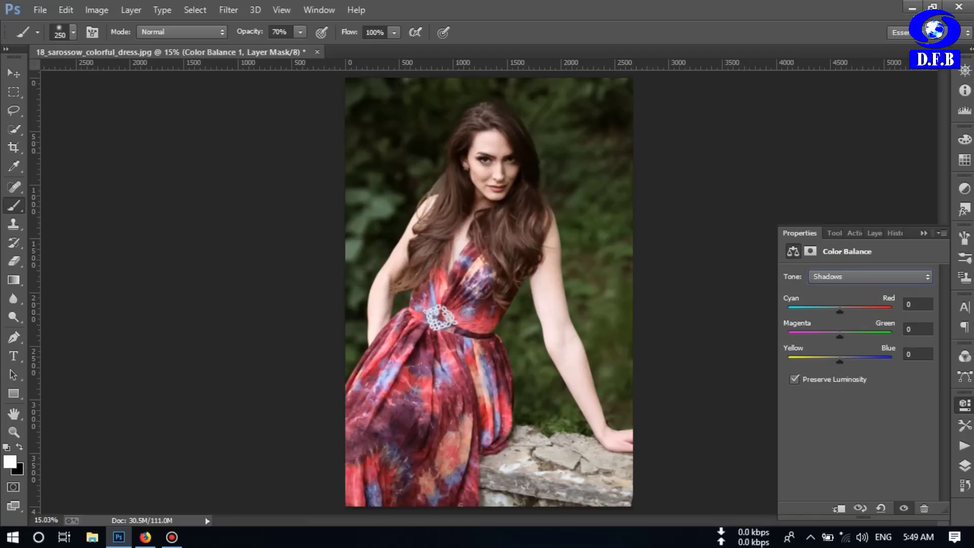
{"action": "mouse_move", "coordinate": [840, 336]}
{"action": "left_mouse_down"}
{"action": "mouse_move", "coordinate": [850, 336]}
{"action": "mouse_move", "coordinate": [840, 336]}
{"action": "left_mouse_up"}
{"action": "left_click", "coordinate": [924, 233]}
Group Layer 1 with the Brightness/Contrast and Color Balance layers, and toggle the group's visibility to compare the result
{"action": "left_click", "coordinate": [965, 465]}
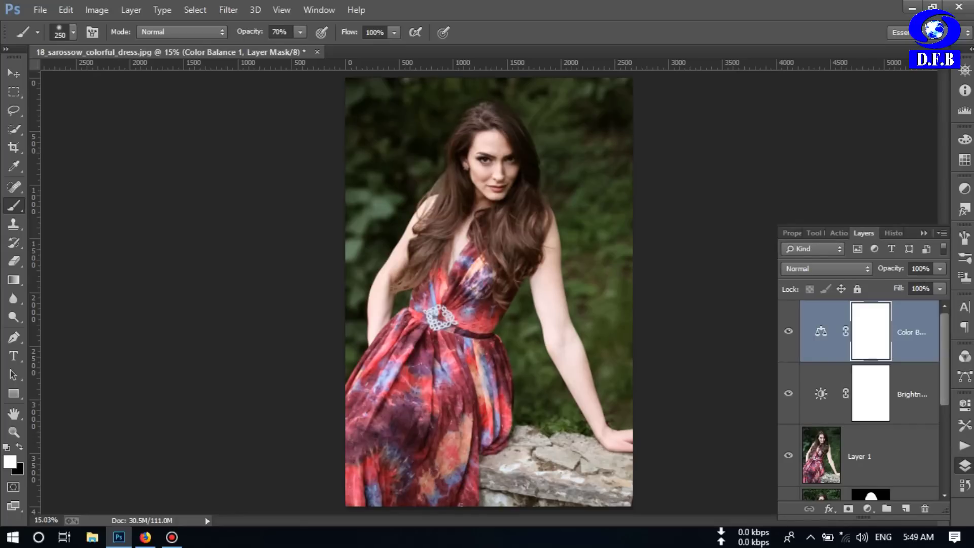
{"action": "left_click", "coordinate": [884, 457]}
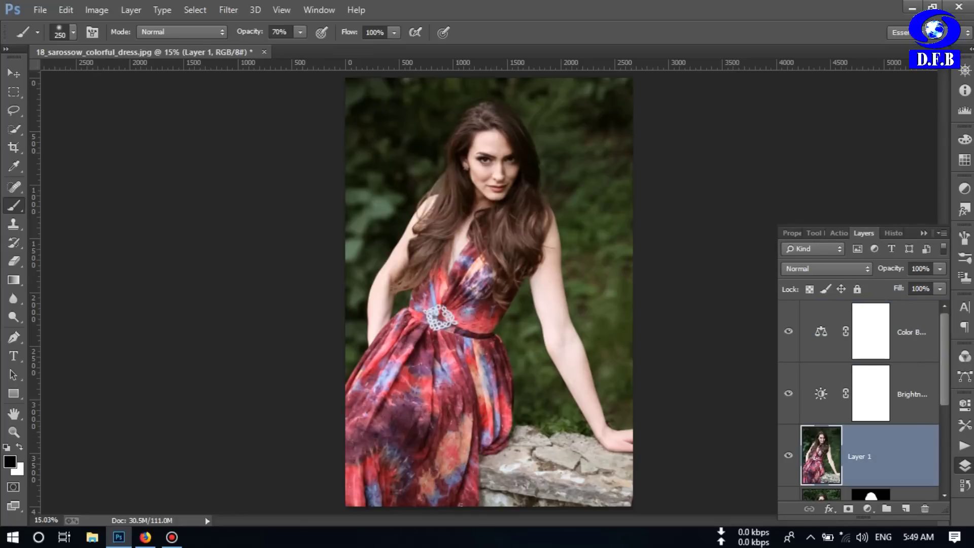
{"action": "left_click", "coordinate": [912, 332], "text": "shift"}
{"action": "key", "text": "ctrl+g"}
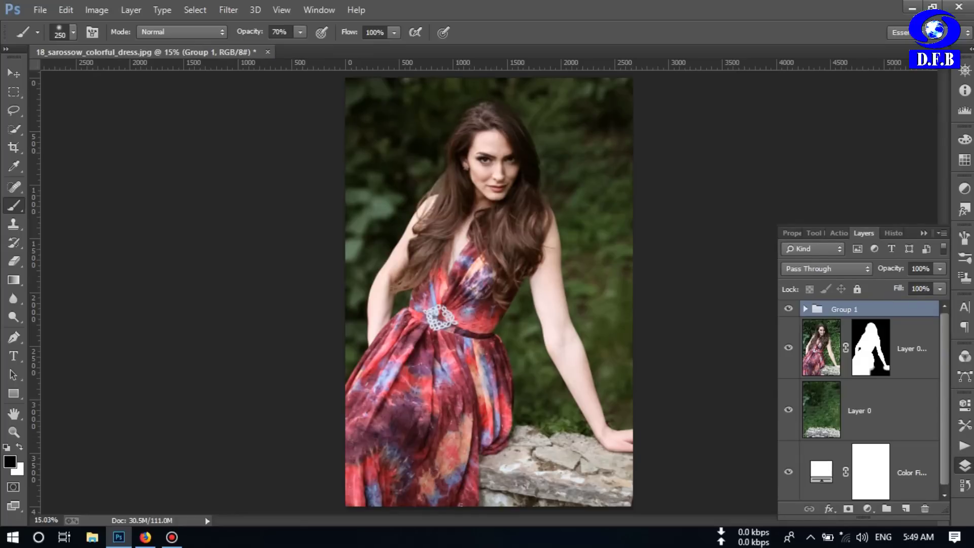
{"action": "left_click", "coordinate": [789, 309]}
{"action": "left_click", "coordinate": [789, 308]}
Add a new layer above Group 1 and fill it with the merged RGB image using Apply Image at 100% opacity
{"action": "left_click", "coordinate": [906, 508]}
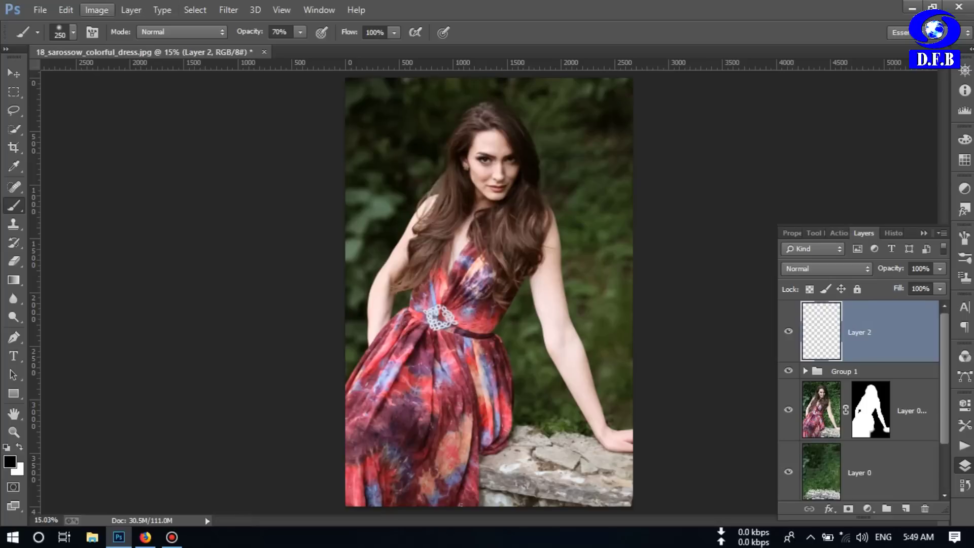
{"action": "left_click", "coordinate": [96, 10]}
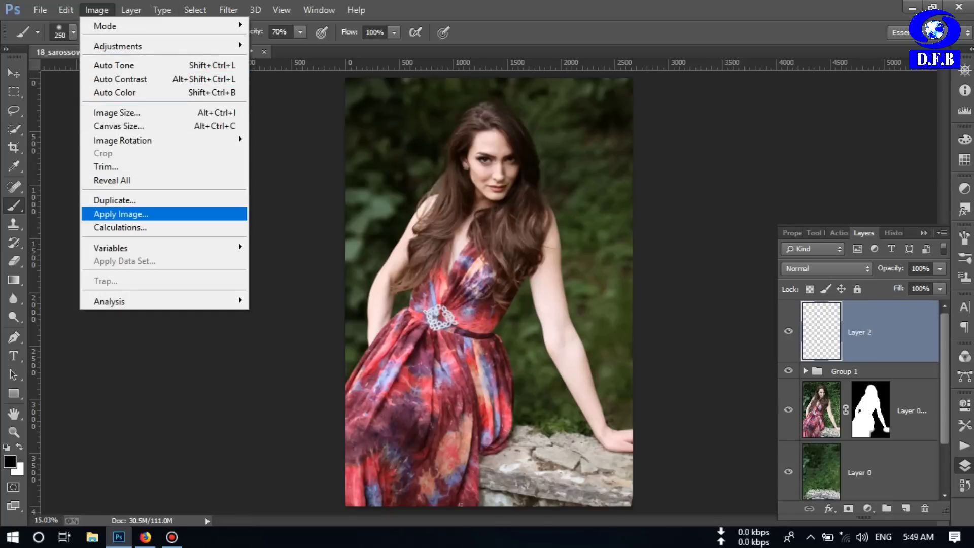
{"action": "left_click", "coordinate": [121, 213]}
{"action": "key", "text": "Return"}
{"action": "key", "text": "b"}
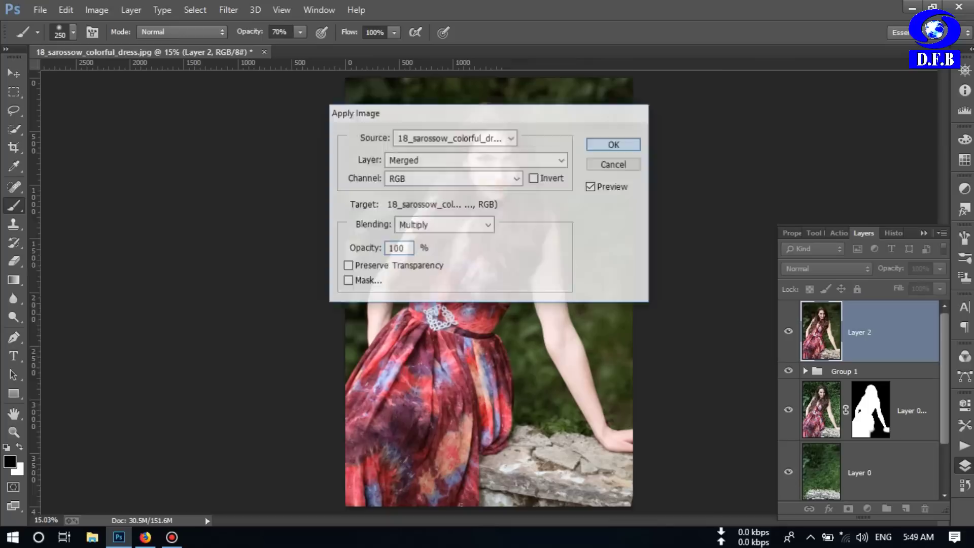
Apply the Camera Raw filter to Layer 2 with the HSL Greens hue set to +24
{"action": "left_click", "coordinate": [229, 10]}
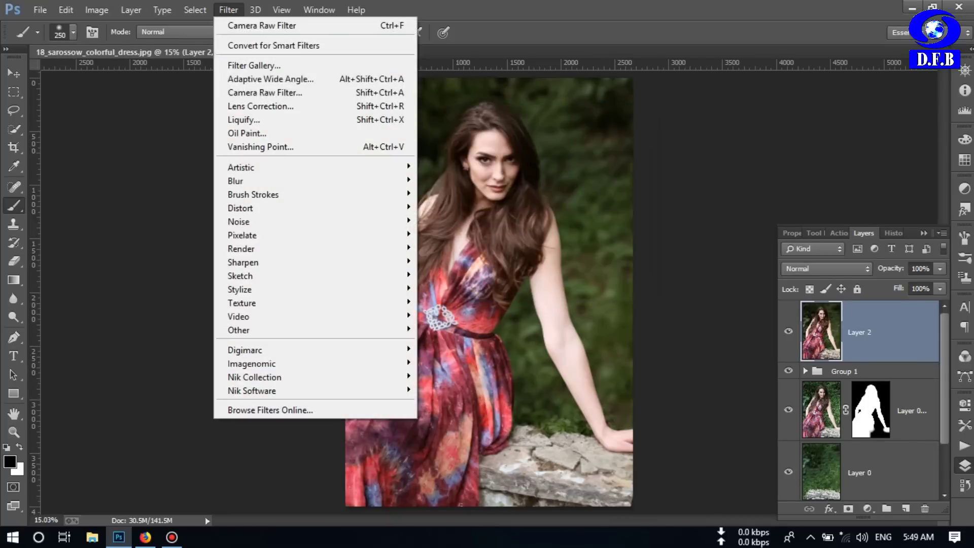
{"action": "left_click", "coordinate": [269, 92]}
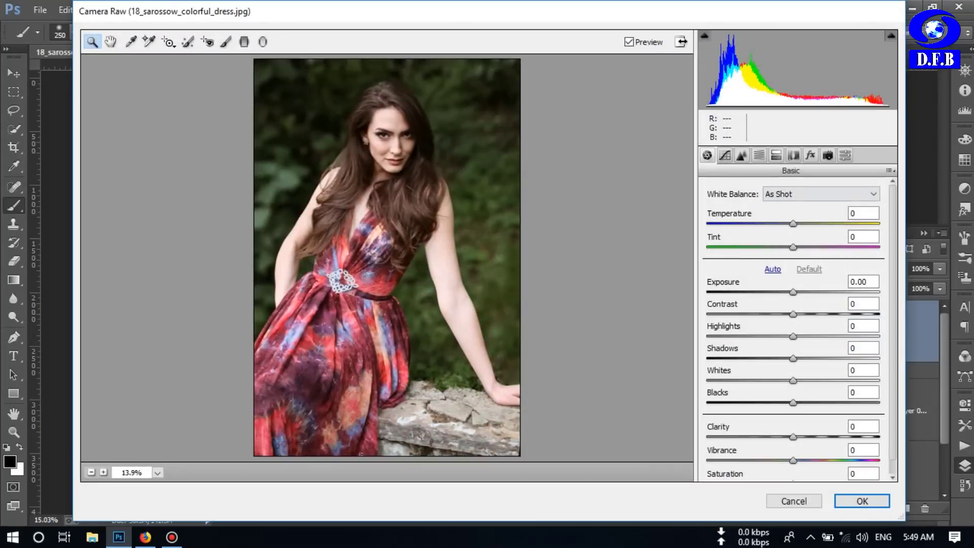
{"action": "left_click", "coordinate": [760, 155]}
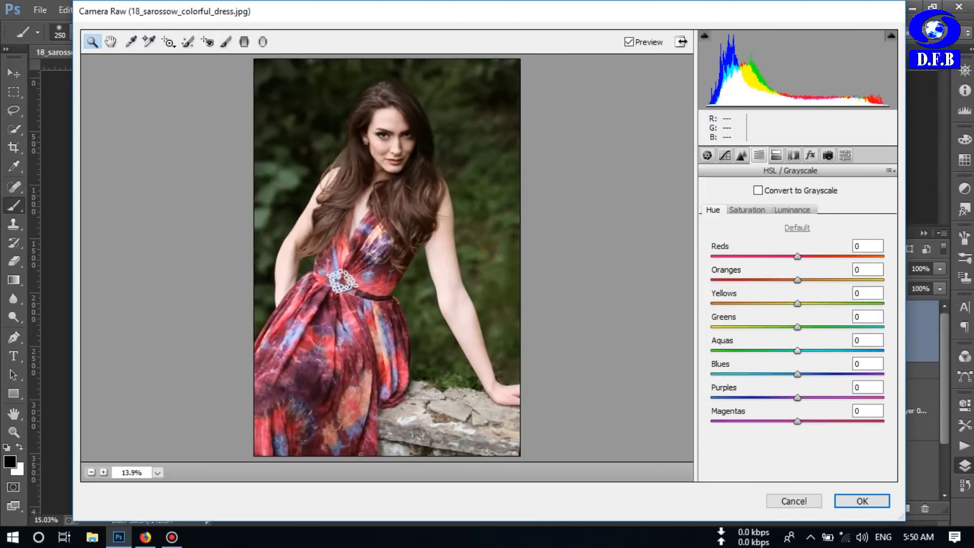
{"action": "left_click_drag", "start_coordinate": [798, 328], "coordinate": [819, 328]}
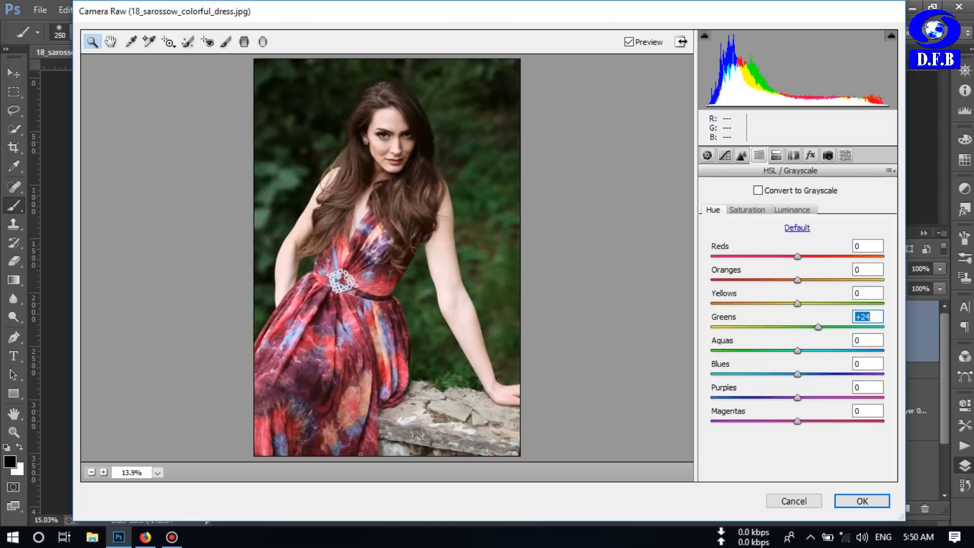
{"action": "key", "text": "Return"}
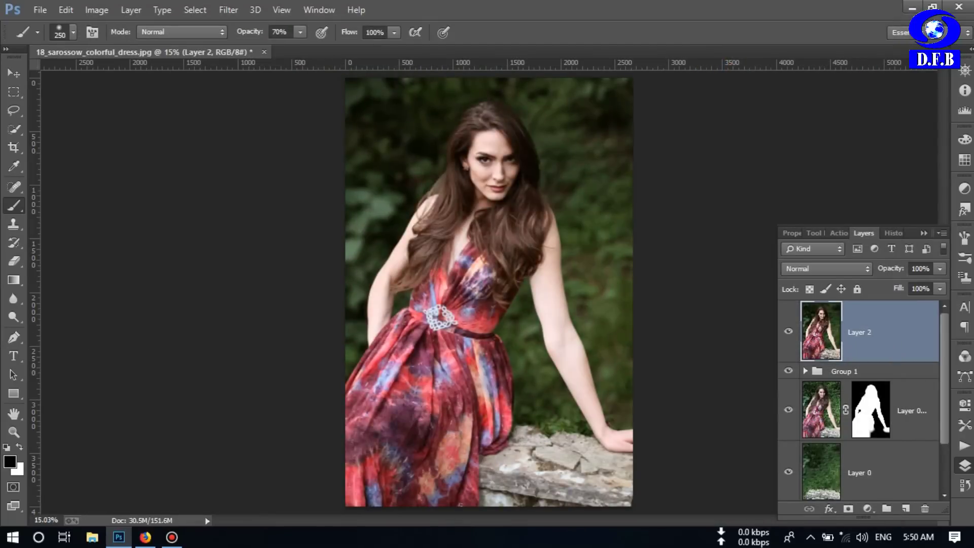
Hide Group 1 and toggle Layer 2 off and on to compare the image
{"action": "left_click", "coordinate": [789, 371]}
{"action": "left_click", "coordinate": [789, 331]}
{"action": "left_click", "coordinate": [788, 331]}
Save the image as a JPEG named 18_sarossow_colorful_dressccc in the Pictures folder at Maximum quality 12, Progressive format
{"action": "left_click", "coordinate": [40, 10]}
{"action": "left_click", "coordinate": [56, 140]}
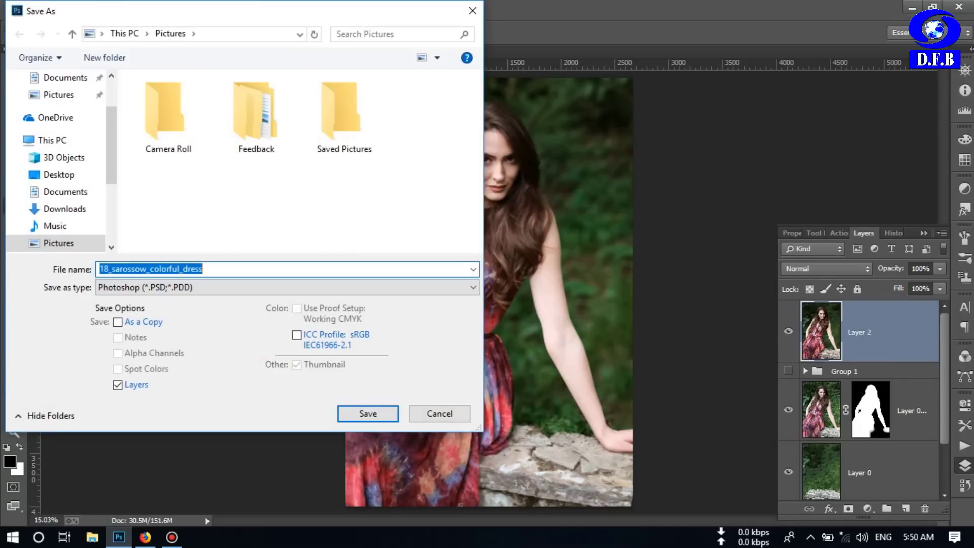
{"action": "left_click", "coordinate": [288, 288]}
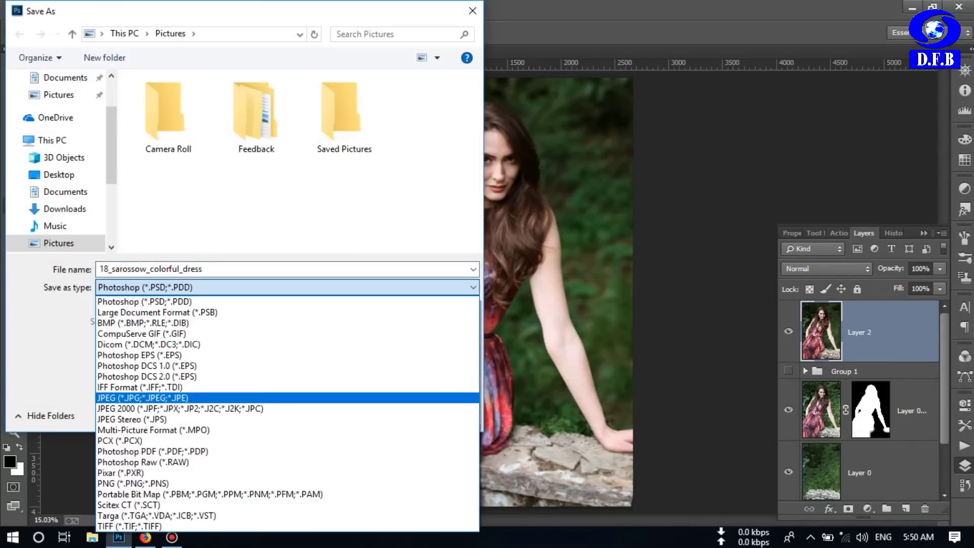
{"action": "left_click", "coordinate": [143, 398]}
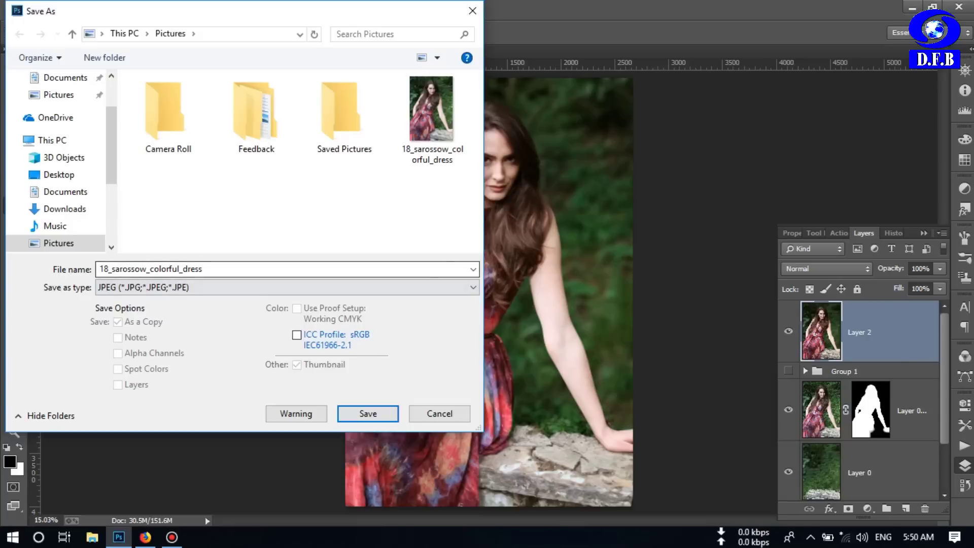
{"action": "left_click", "coordinate": [213, 270]}
{"action": "left_click", "coordinate": [213, 269]}
{"action": "type", "text": "ccc"}
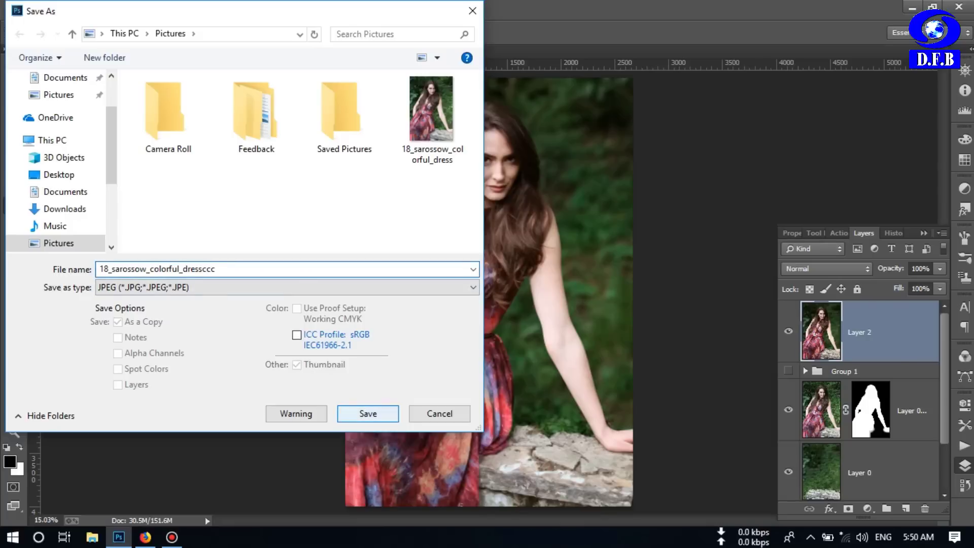
{"action": "left_click", "coordinate": [369, 413]}
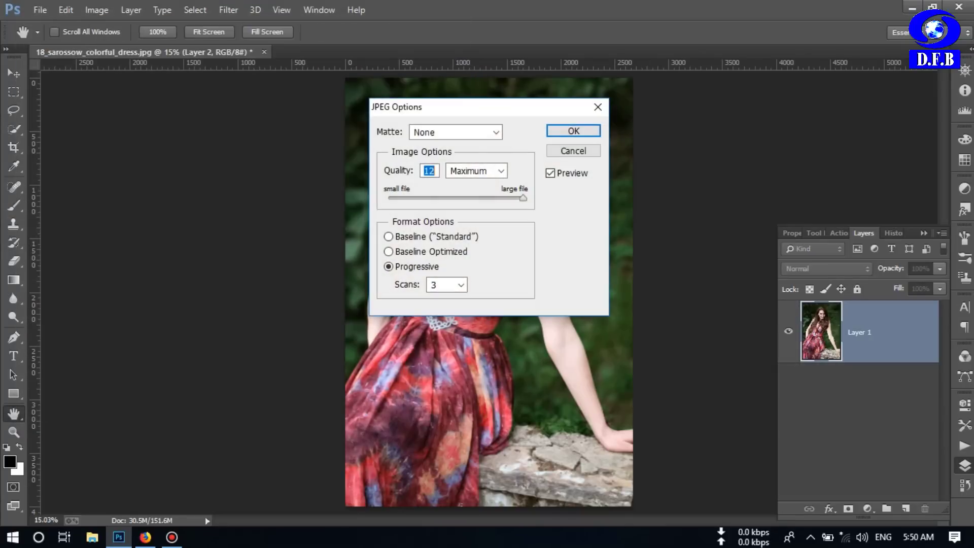
{"action": "key", "text": "Return"}
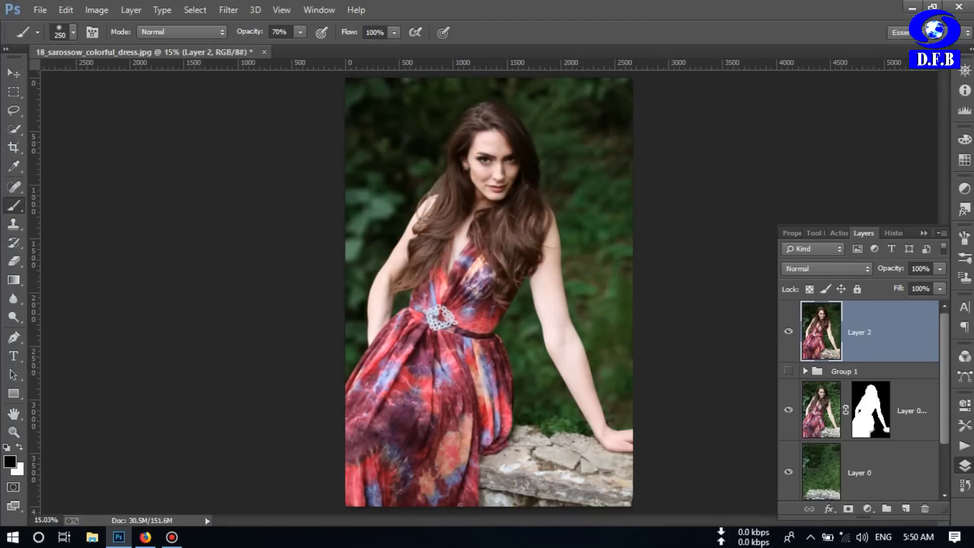
Disable the mask of the layer above Layer 0 and toggle Layer 2 off and on to compare before and after
{"action": "left_click", "coordinate": [845, 372]}
{"action": "scroll", "coordinate": [859, 401], "scroll_direction": "down", "scroll_amount": 3}
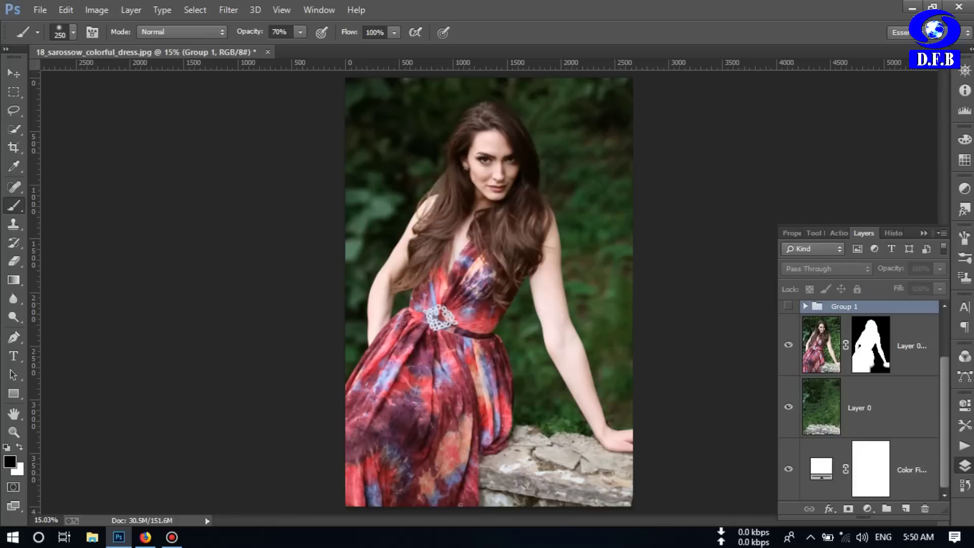
{"action": "left_click", "coordinate": [871, 345], "text": "shift"}
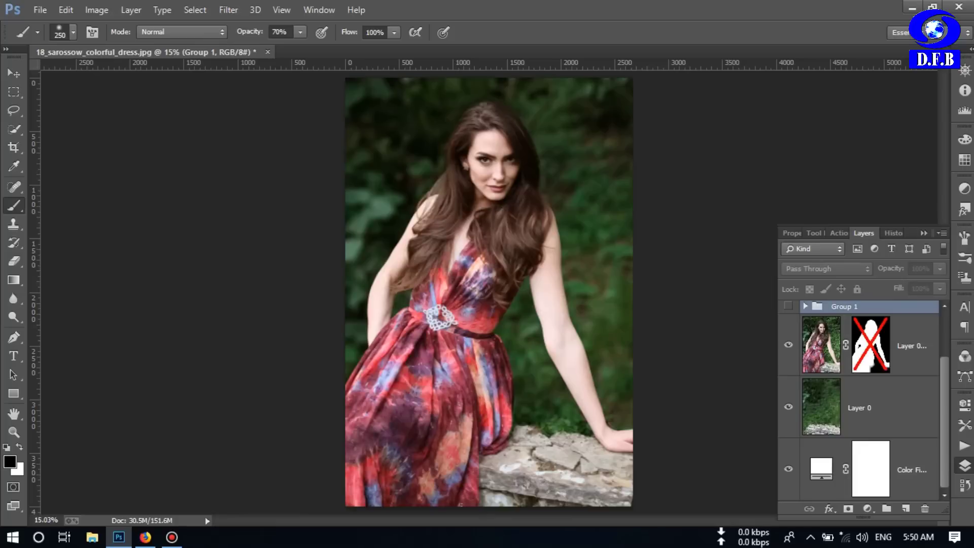
{"action": "scroll", "coordinate": [863, 355], "scroll_direction": "up", "scroll_amount": 3}
{"action": "left_click", "coordinate": [789, 331]}
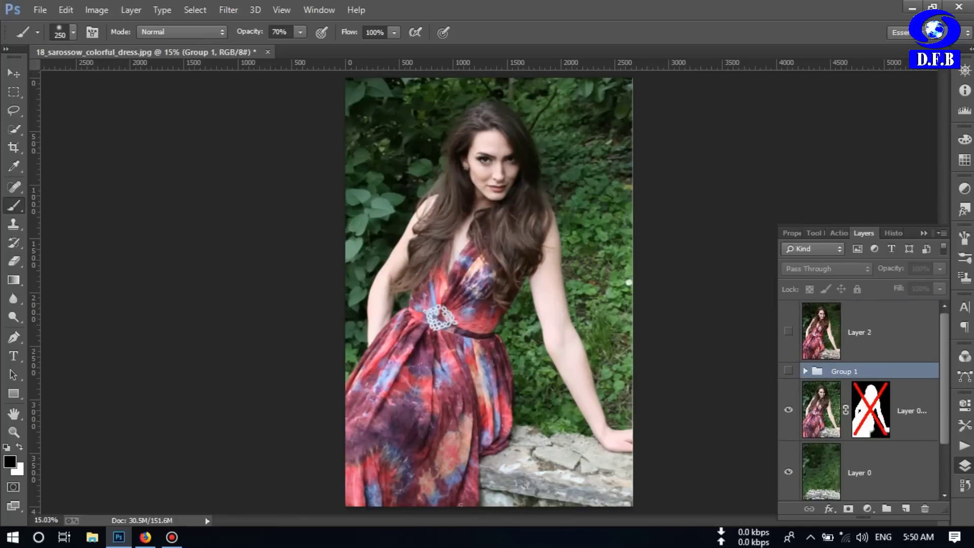
{"action": "left_click", "coordinate": [789, 332]}
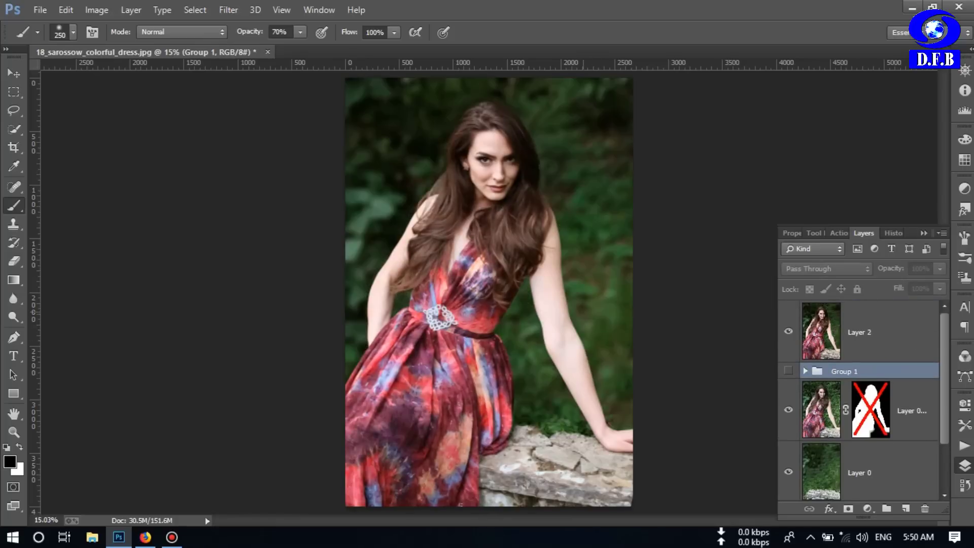